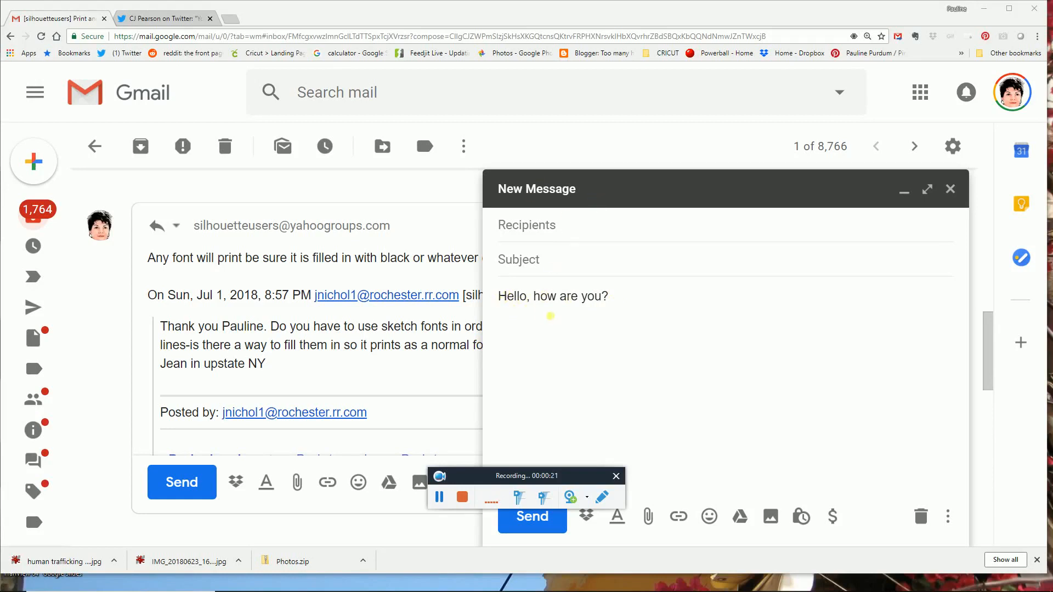
drag(271, 331, 327, 332)
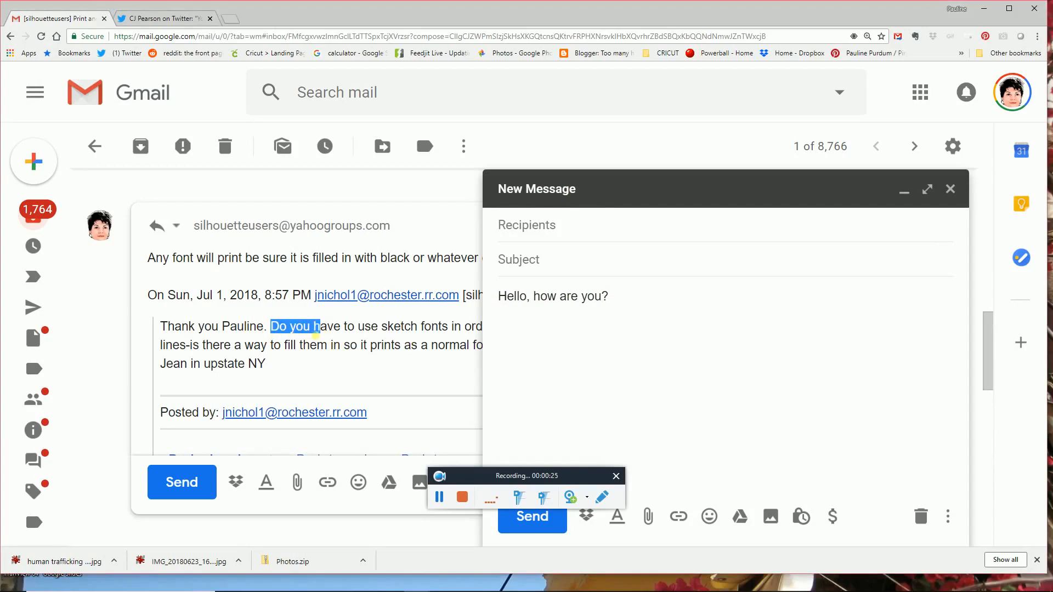
drag(164, 330, 417, 331)
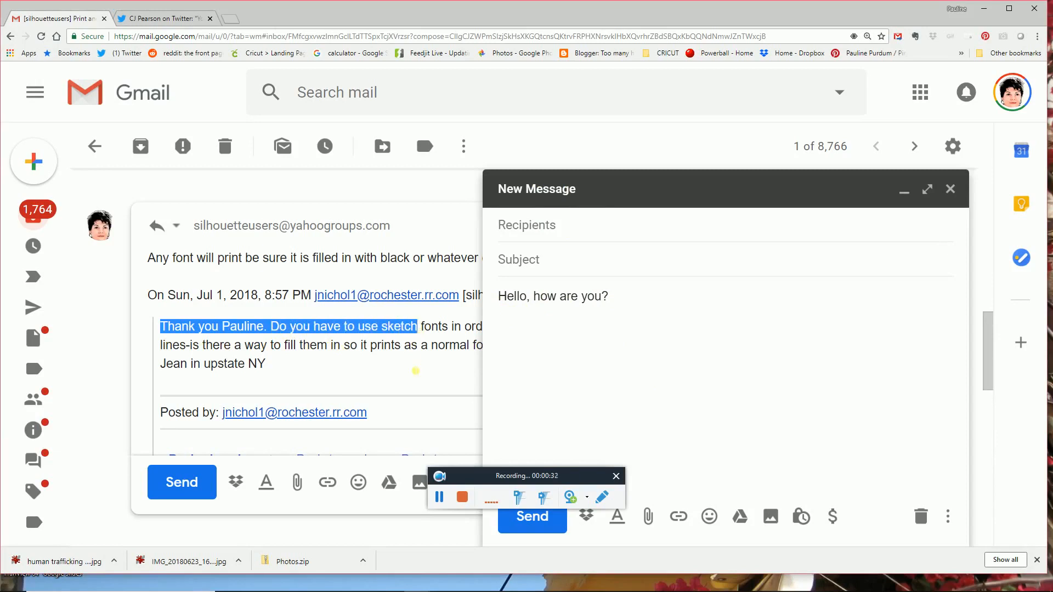
- Copy the sentence "Hello, how are you?" from the body of the new e-mail message
triple_click(554, 329)
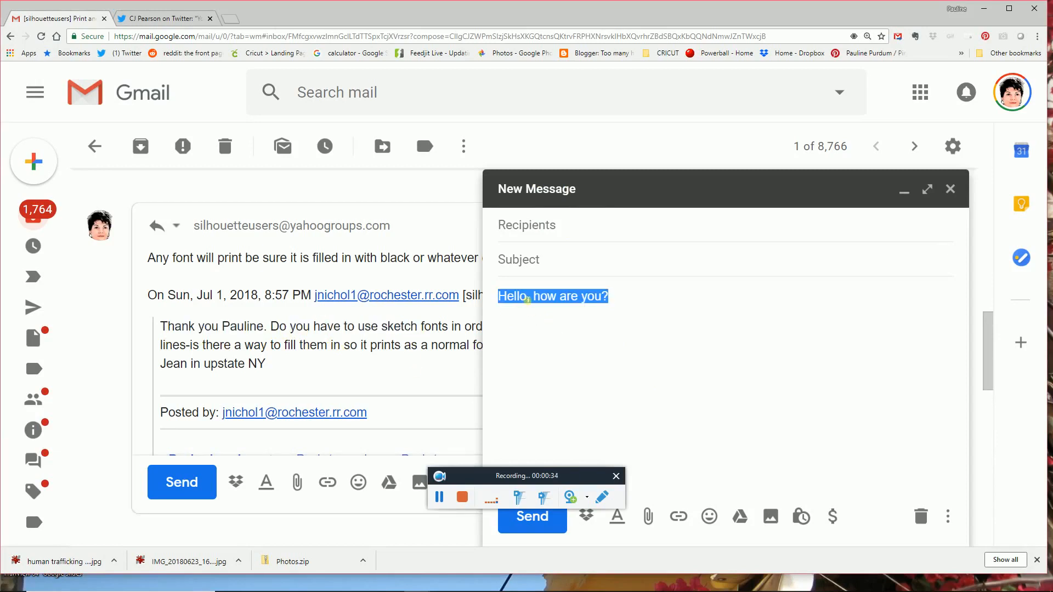
right_click(524, 299)
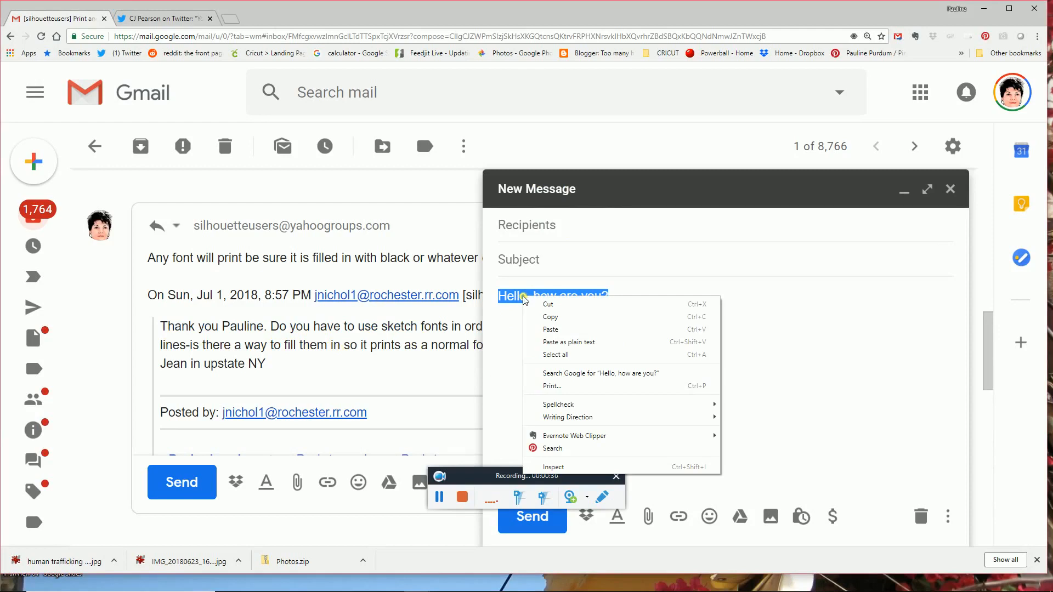
click(550, 317)
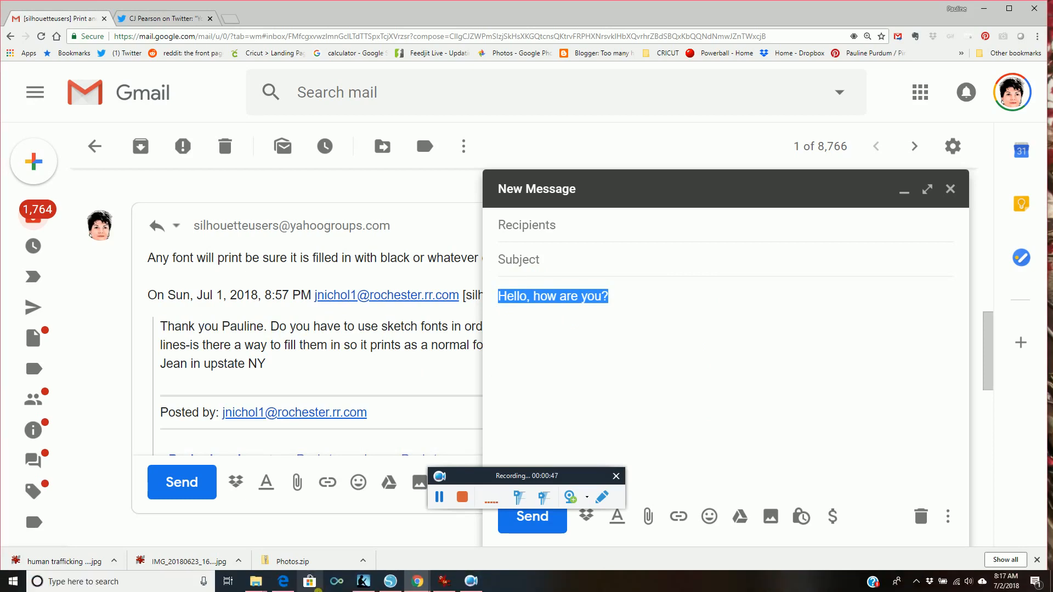
- Switch to Silhouette Studio and create a new blank drawing
click(390, 584)
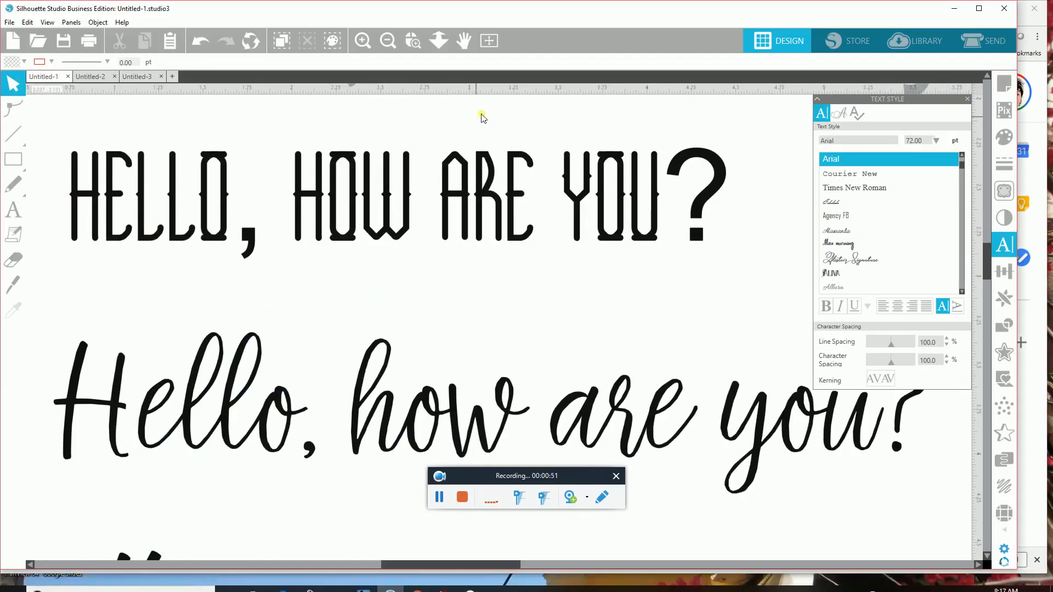
click(491, 43)
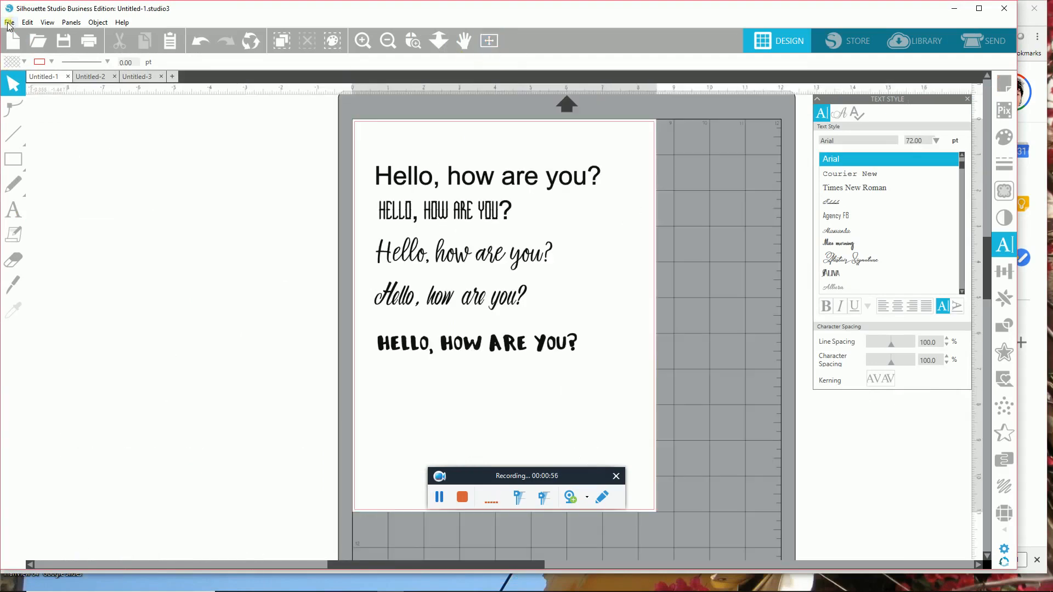
click(8, 23)
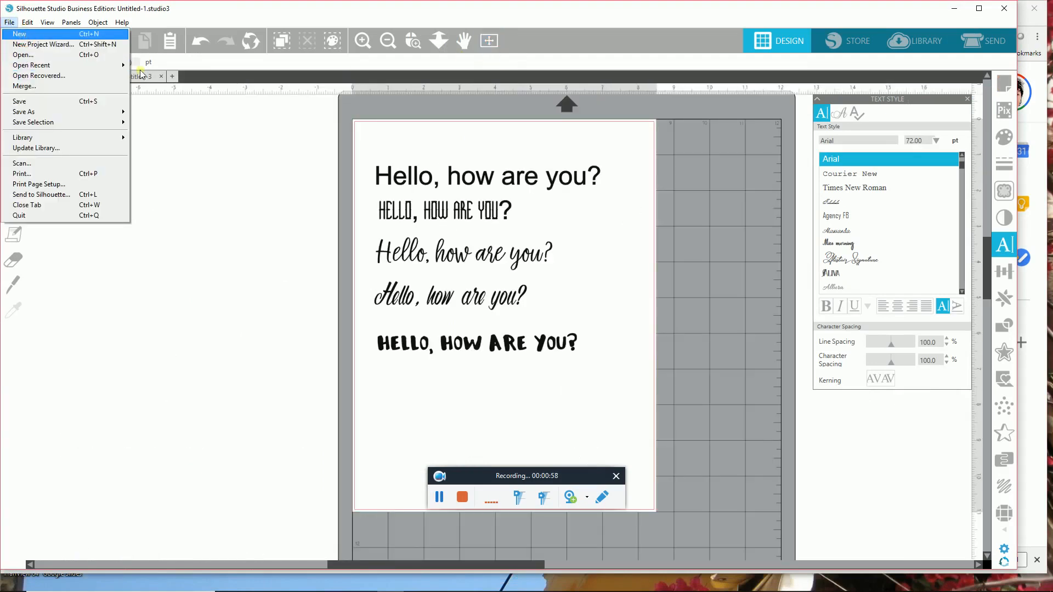
key(Return)
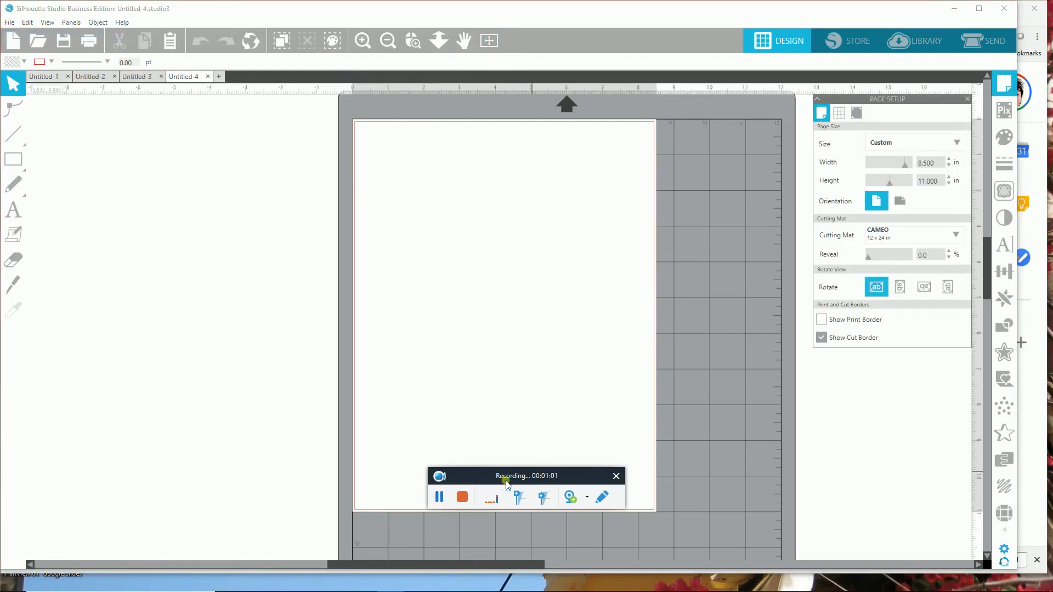
drag(463, 480, 160, 528)
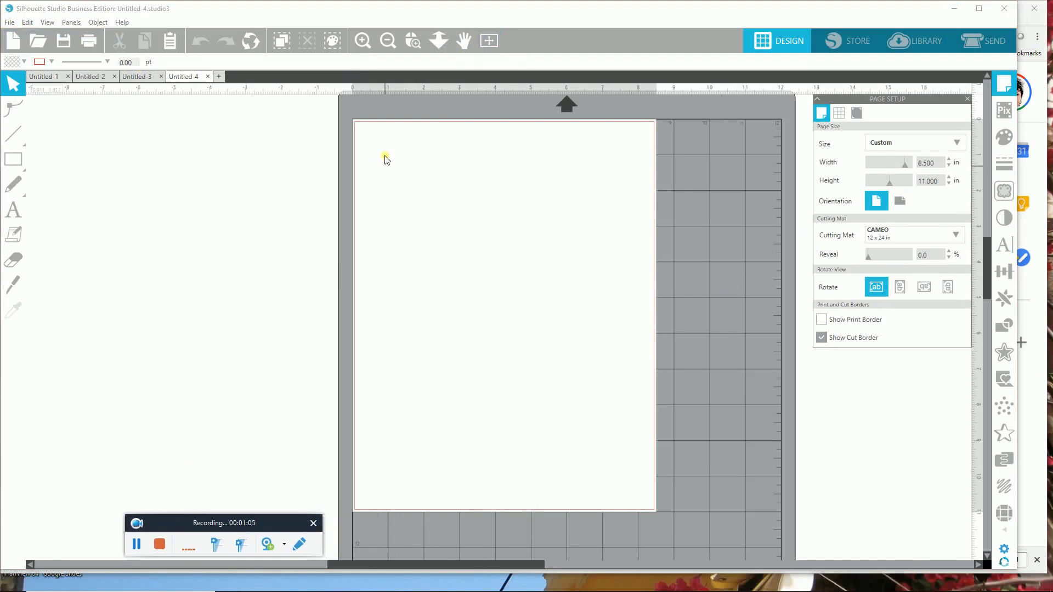
- Paste the copied "Hello, how are you?" onto the blank page as a text object
click(12, 211)
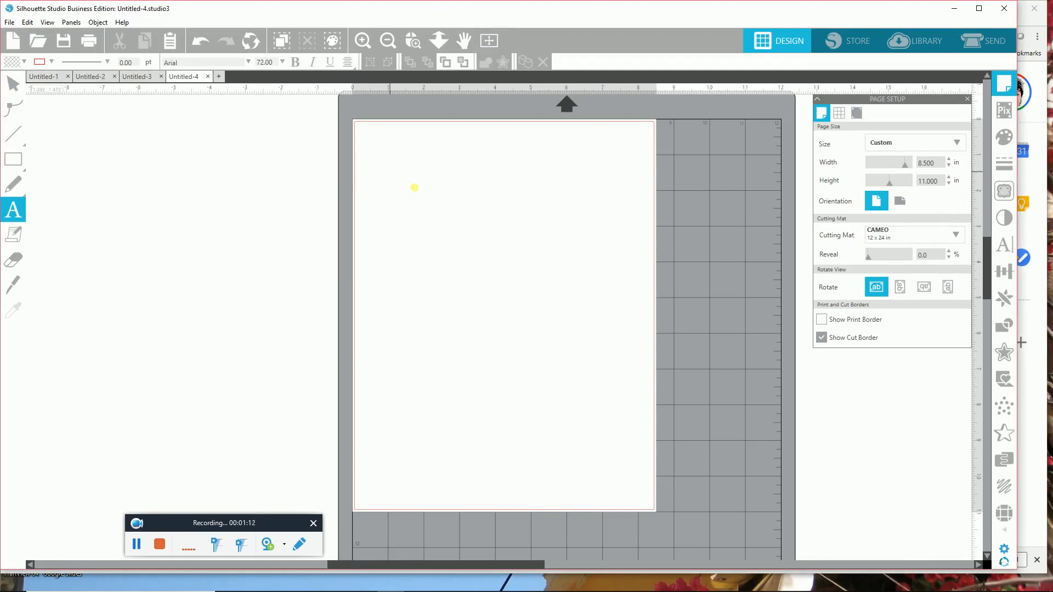
right_click(413, 188)
click(450, 235)
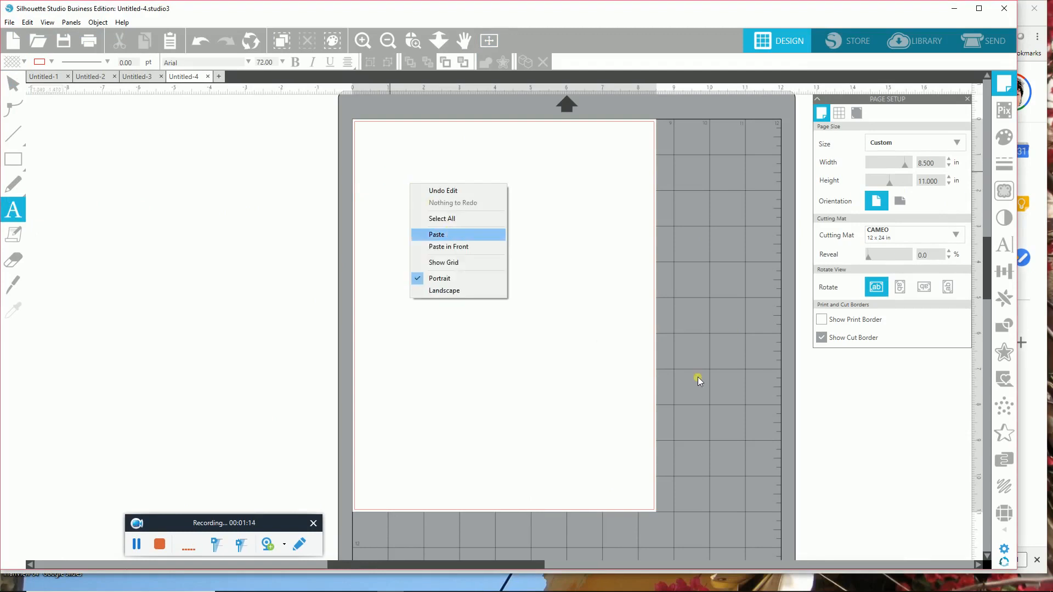
click(526, 411)
- Scale the pasted text down to about 5.85 in wide and place it near the top of the page
drag(414, 327, 437, 235)
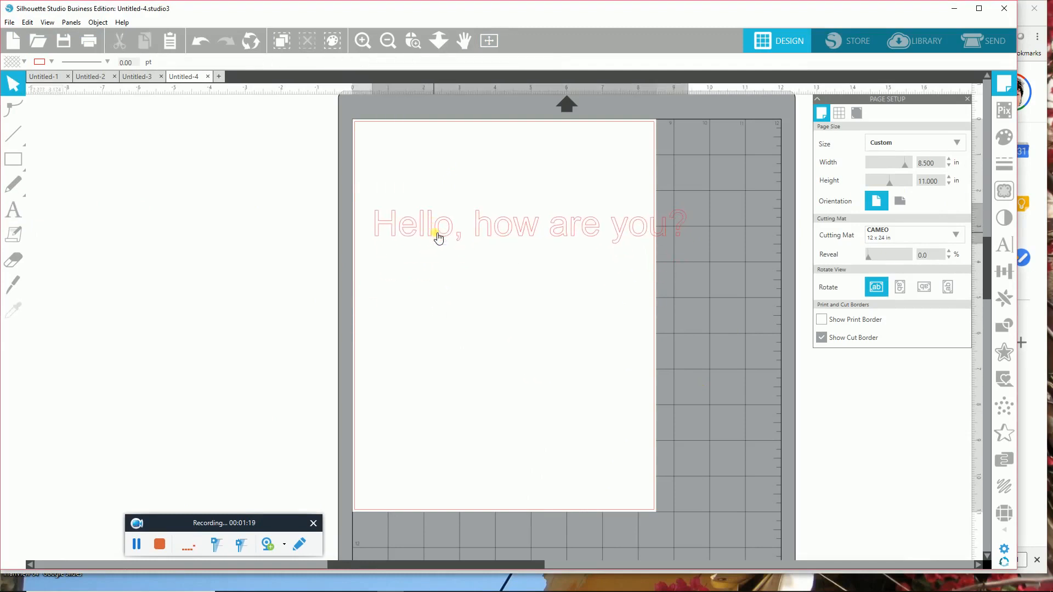
drag(661, 245, 576, 237)
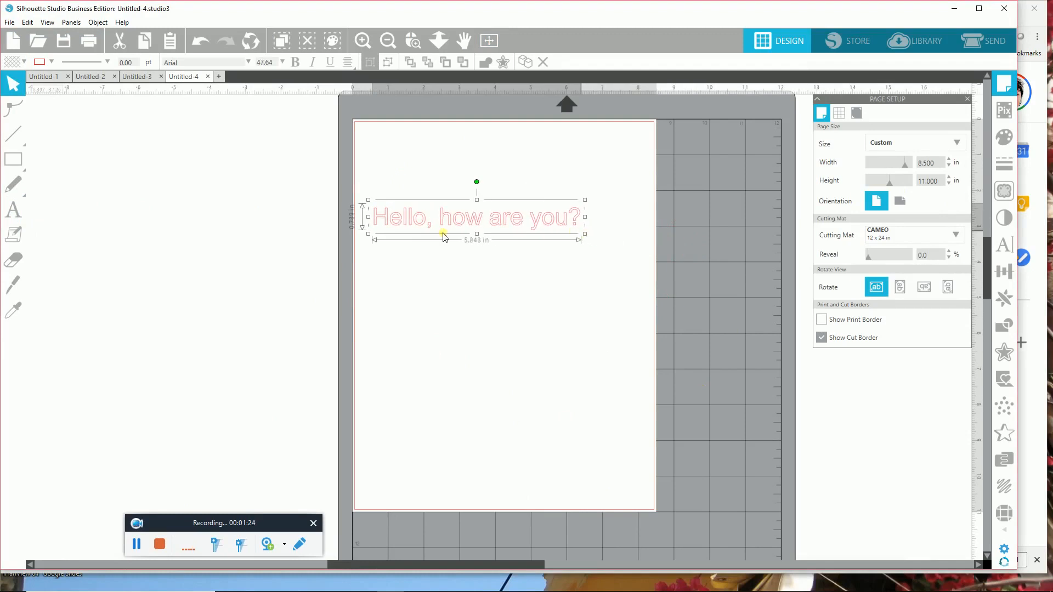
drag(455, 219, 456, 188)
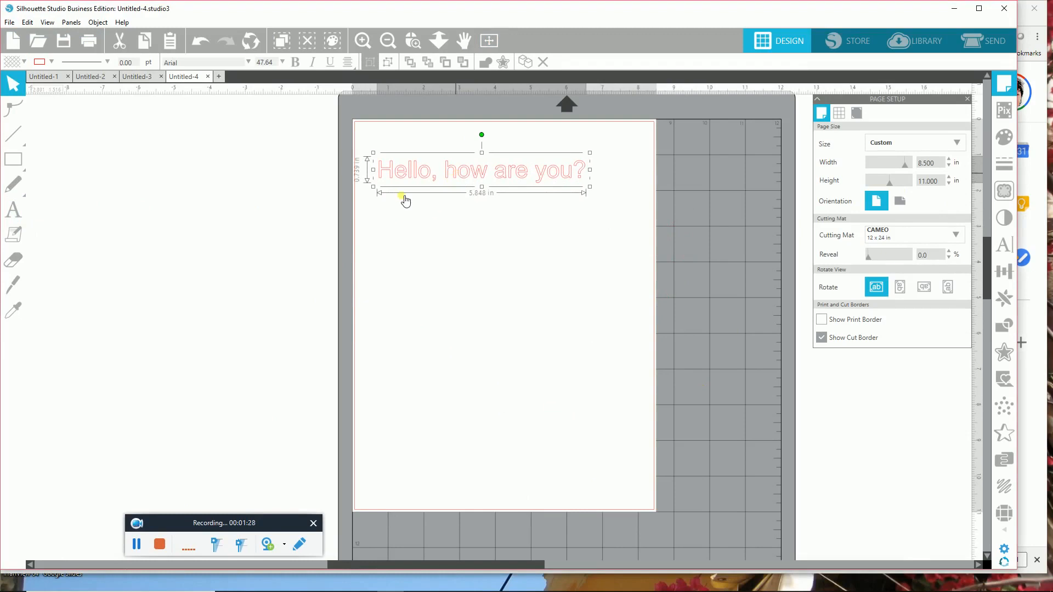
click(294, 272)
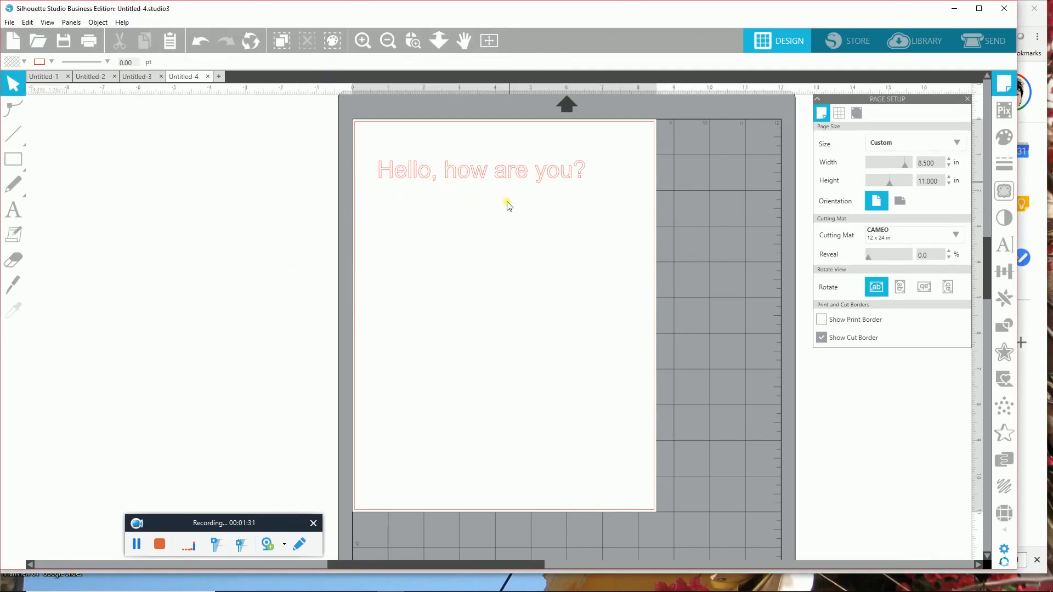
- Fill the "Hello, how are you?" text with black and set its line color to black
click(515, 171)
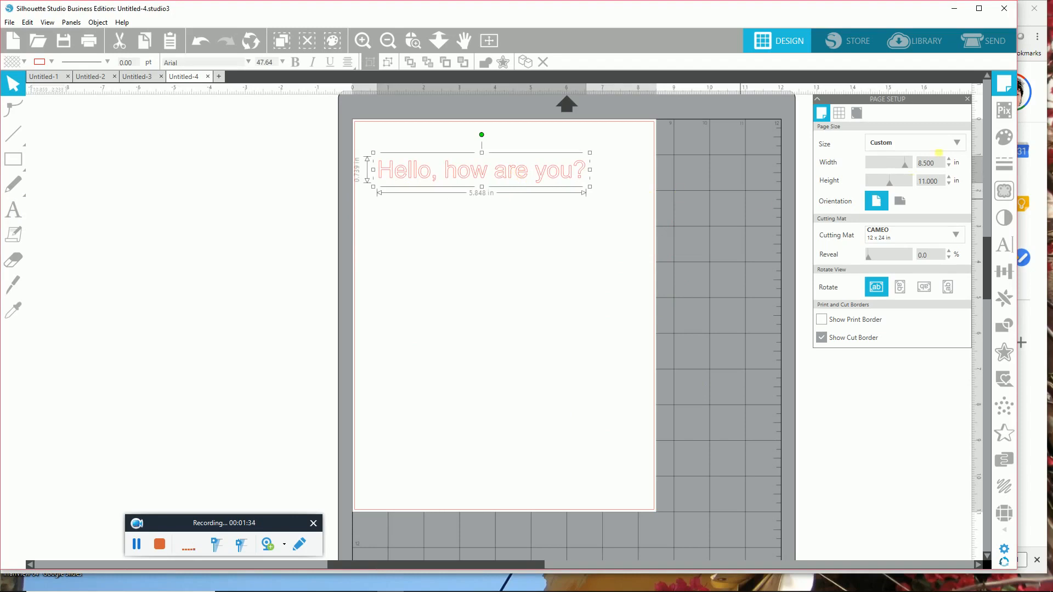
click(1000, 139)
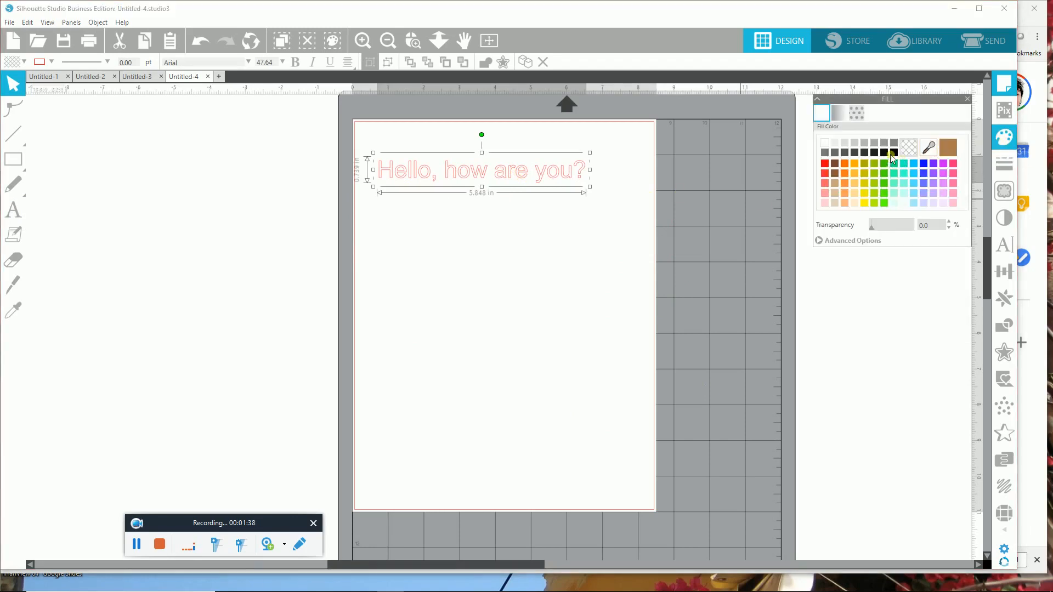
click(893, 154)
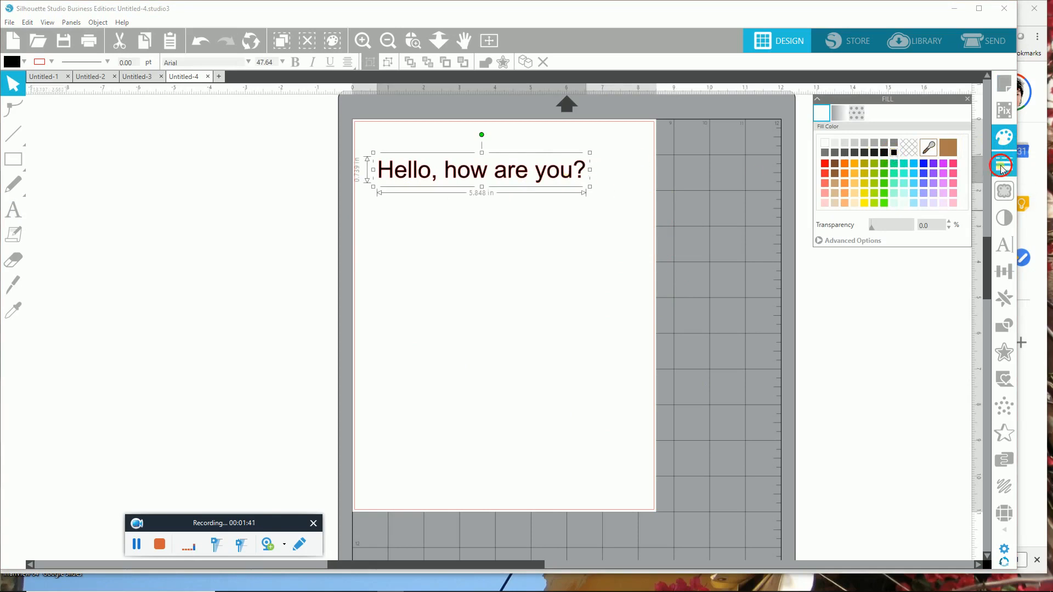
click(1004, 166)
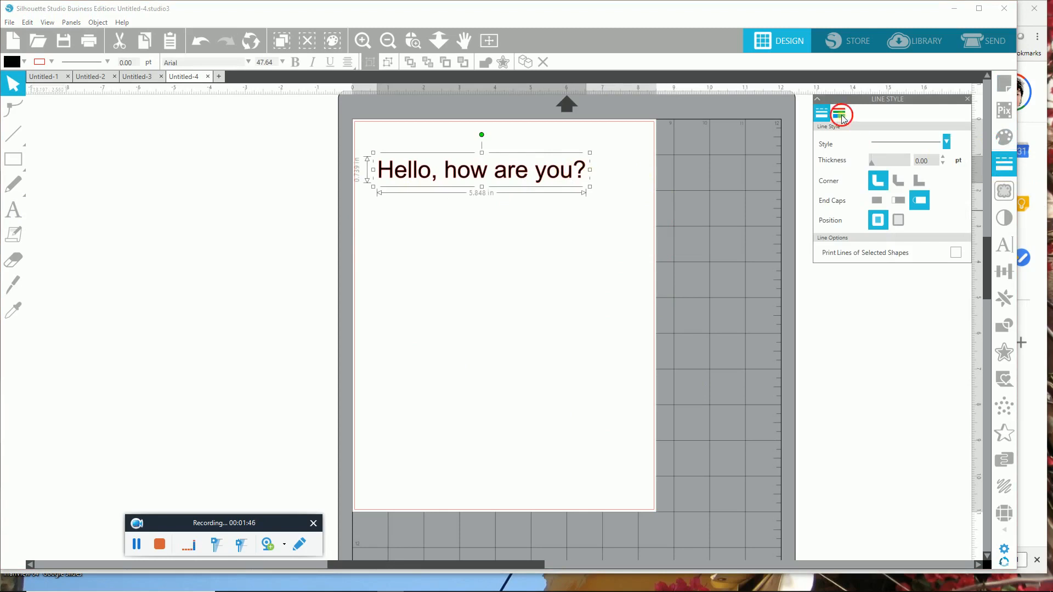
click(842, 115)
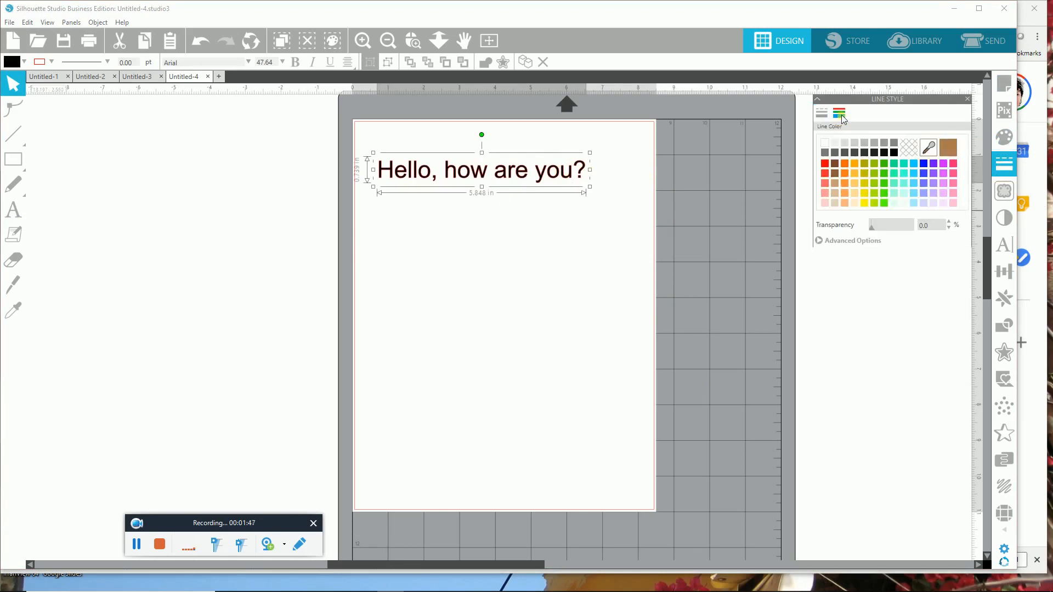
click(895, 152)
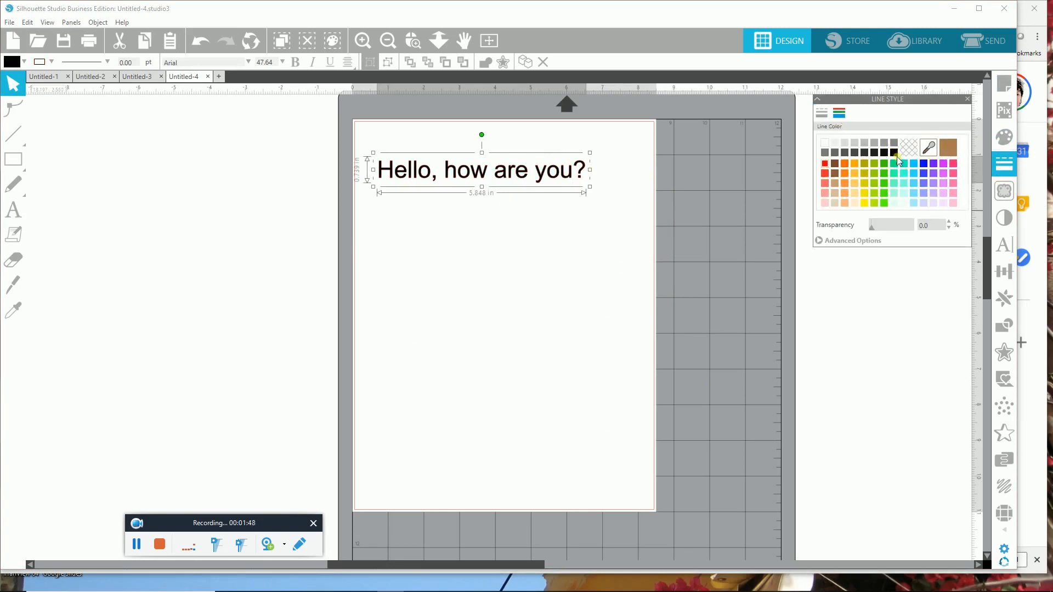
click(358, 291)
- Copy the black text line and paste five duplicates of it onto the page
click(398, 180)
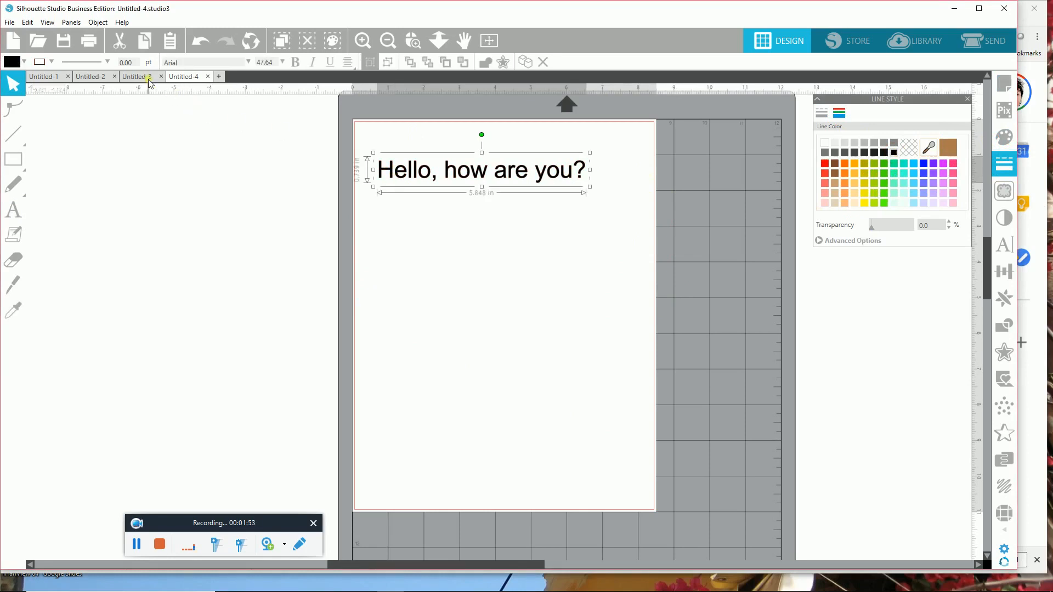
click(144, 42)
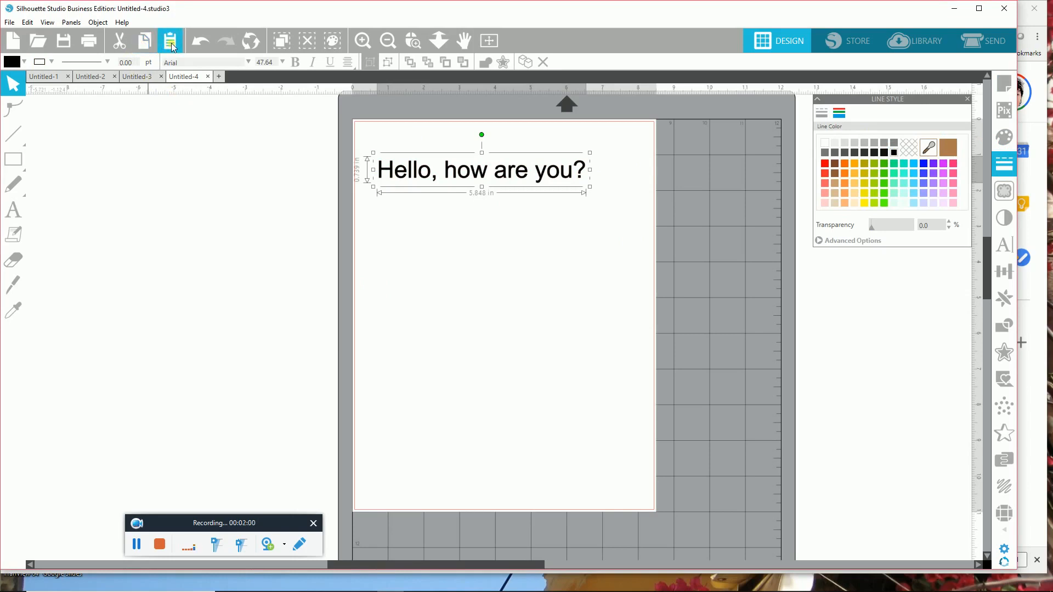
click(171, 41)
click(171, 42)
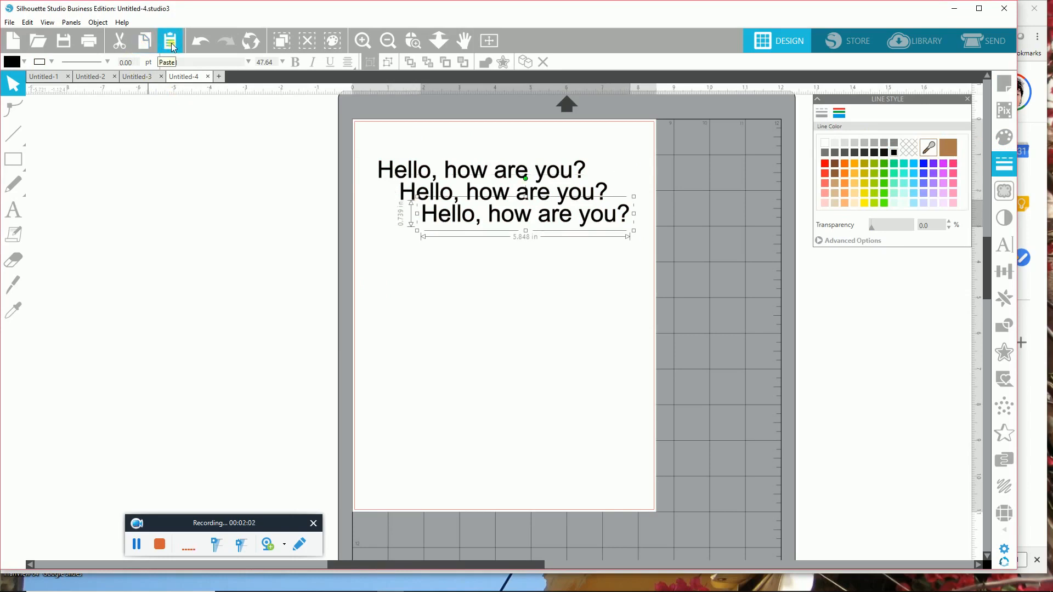
click(171, 44)
key(ctrl+v)
key(ctrl+v)
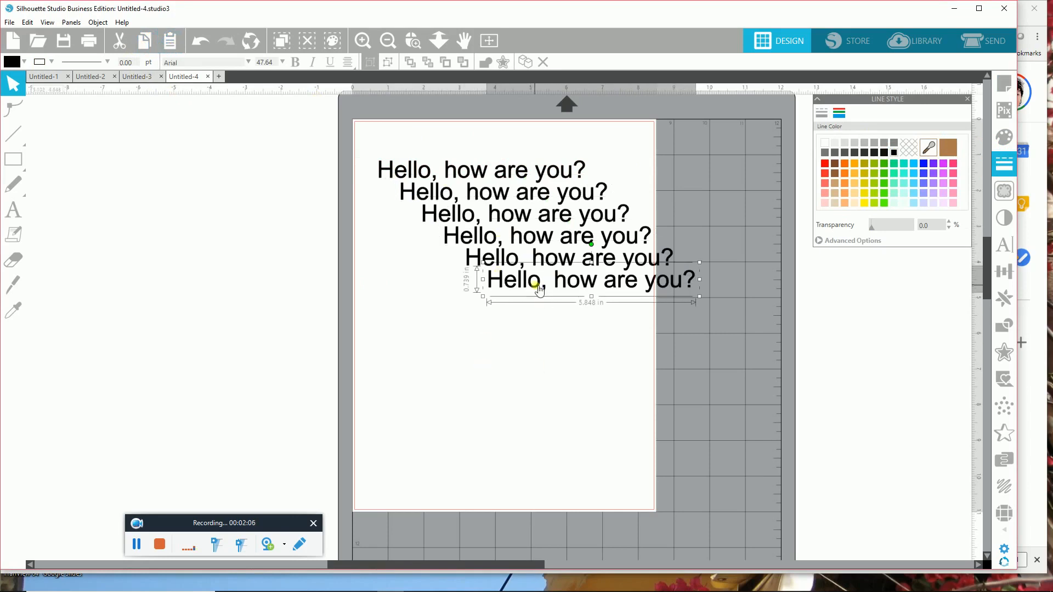
- Arrange the five duplicates in a roughly left-aligned column below the original line, spaced down the page
drag(515, 294, 413, 392)
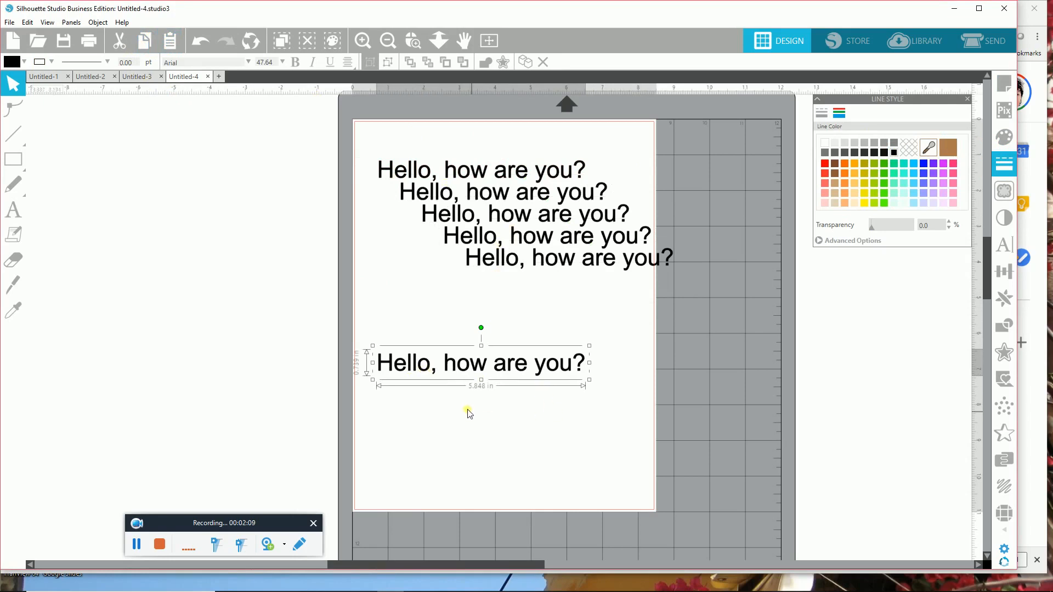
click(548, 269)
drag(550, 271, 463, 334)
drag(483, 239, 417, 280)
drag(449, 221, 409, 237)
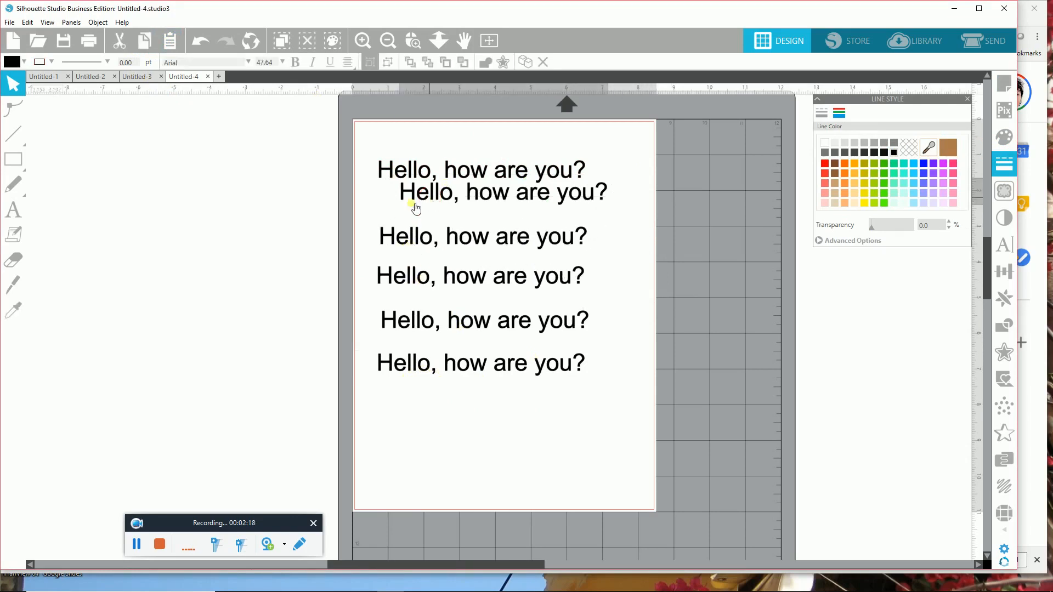
drag(430, 198, 406, 206)
click(548, 395)
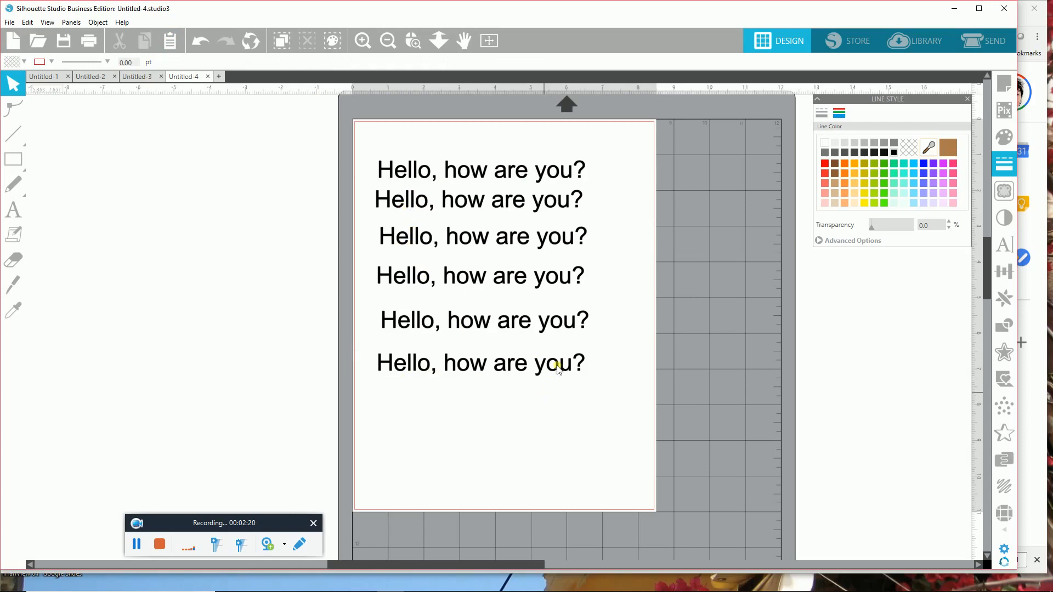
- Change the font of the entire lowest "Hello, how are you?" line to Be Bright
click(564, 363)
click(571, 373)
double_click(576, 372)
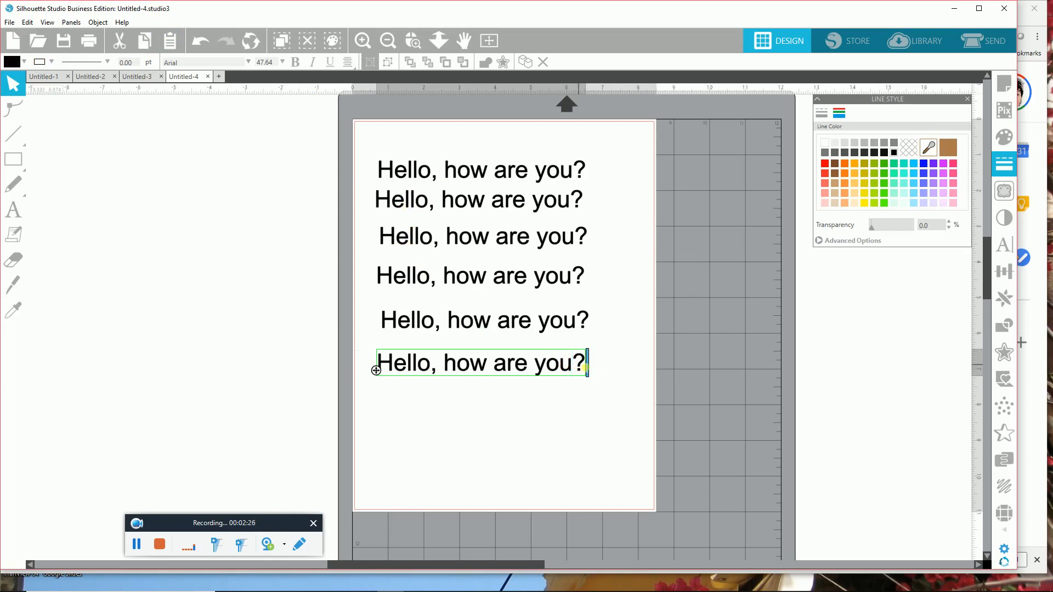
drag(586, 365, 376, 370)
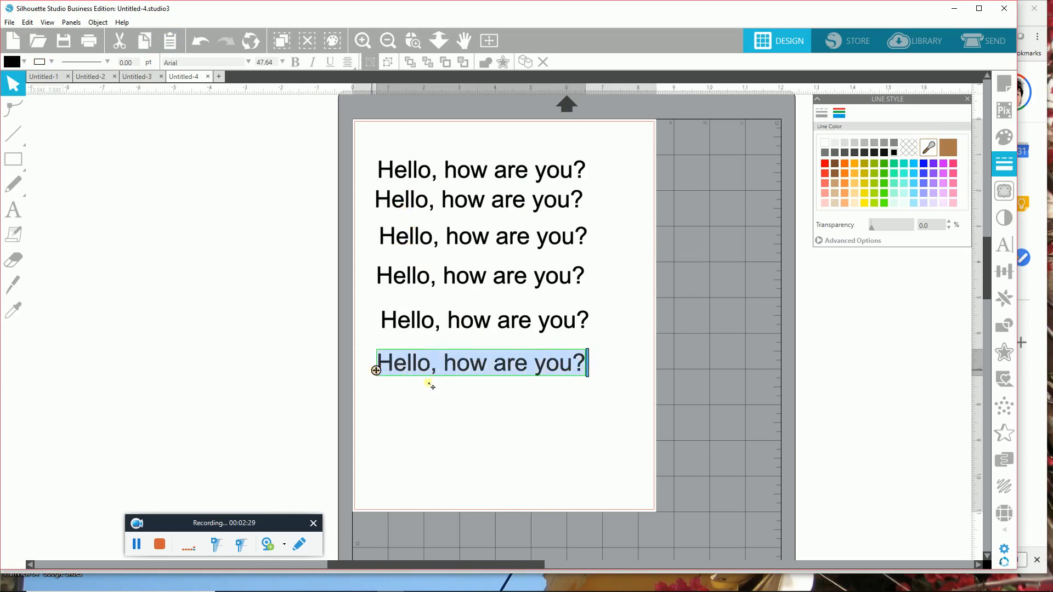
click(1007, 249)
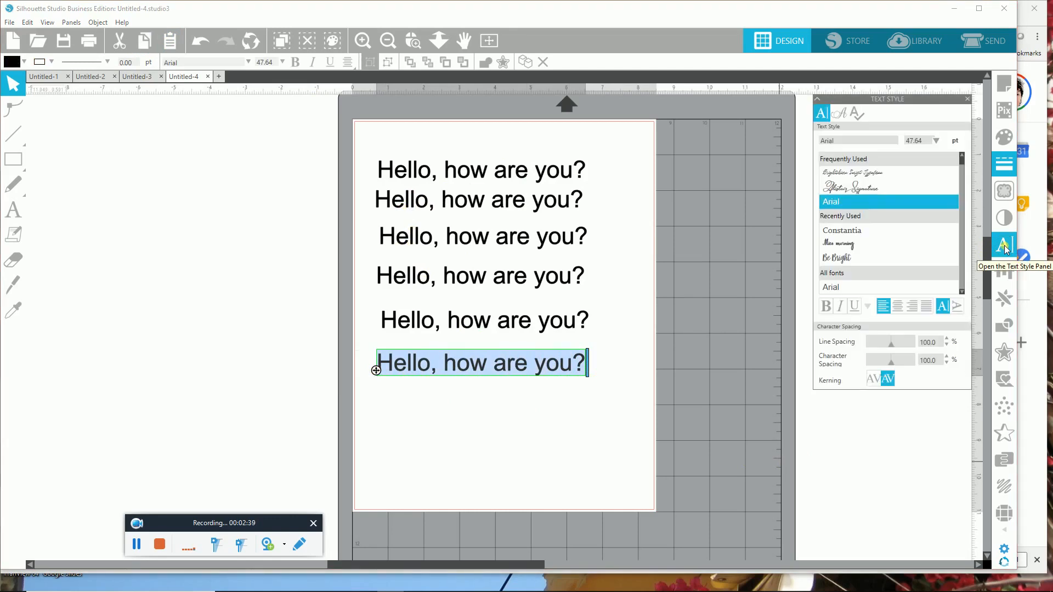
click(838, 258)
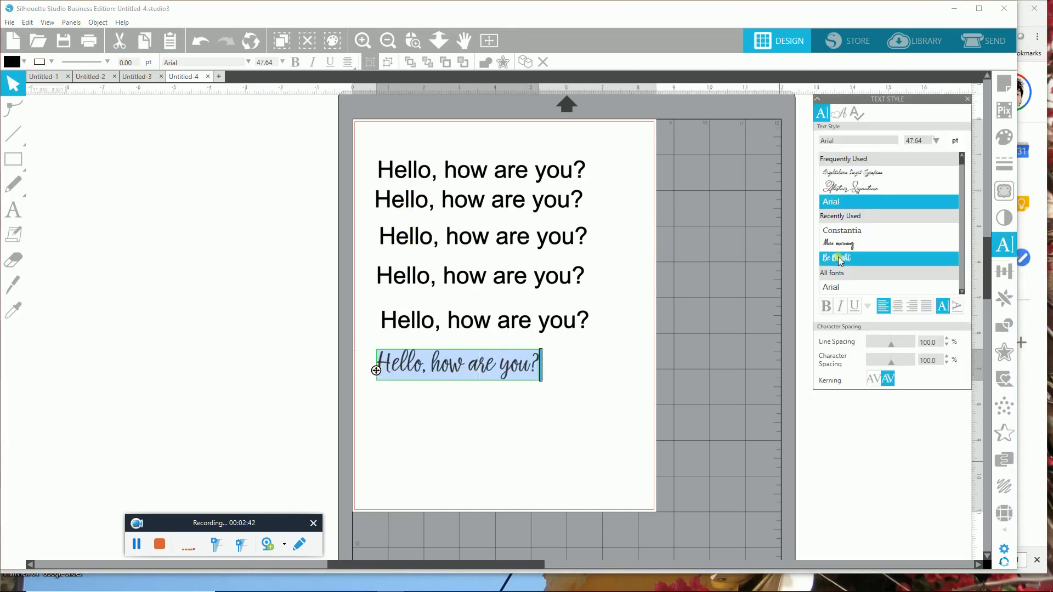
click(565, 410)
- Change the font of the entire fifth "Hello, how are you?" line to Alice morning
click(567, 323)
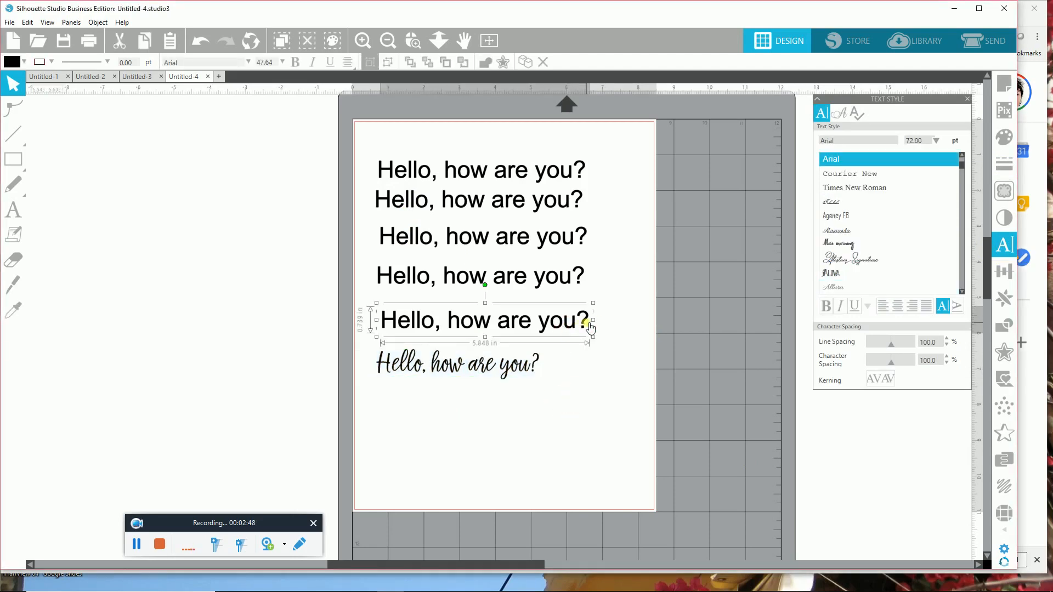
double_click(586, 322)
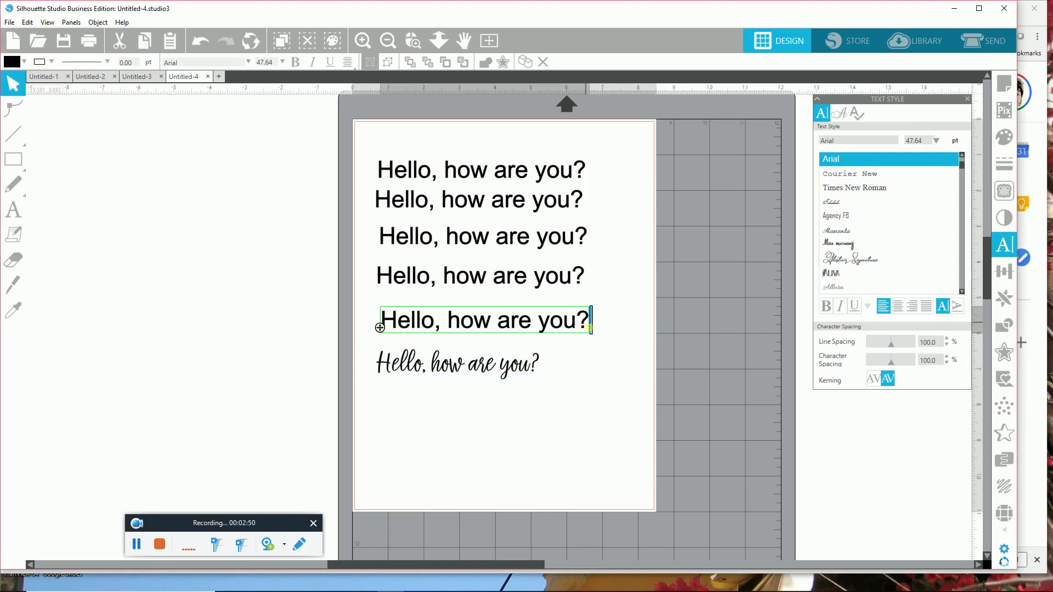
drag(459, 337, 390, 338)
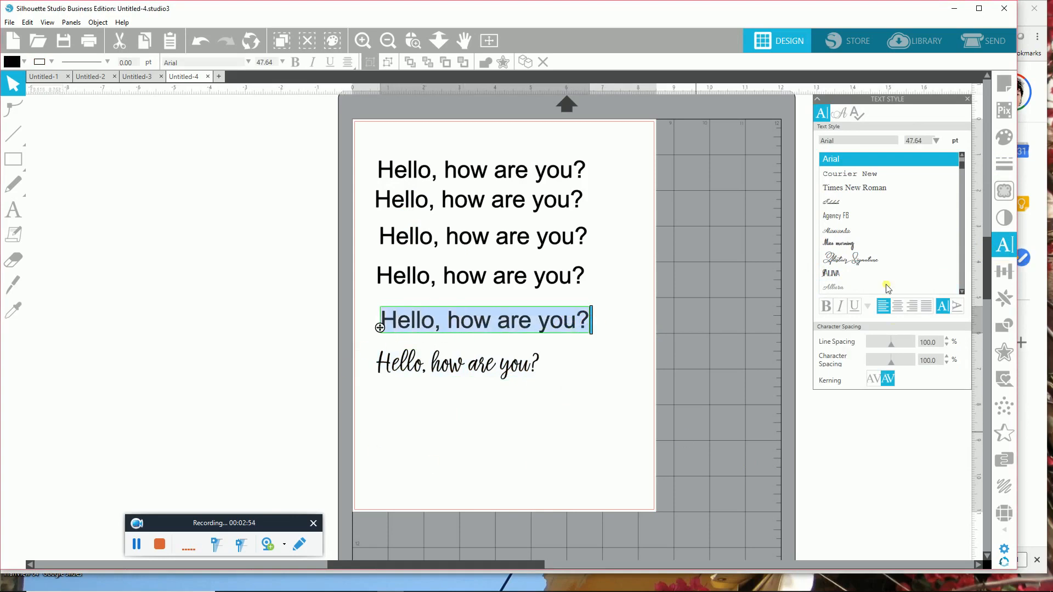
click(860, 263)
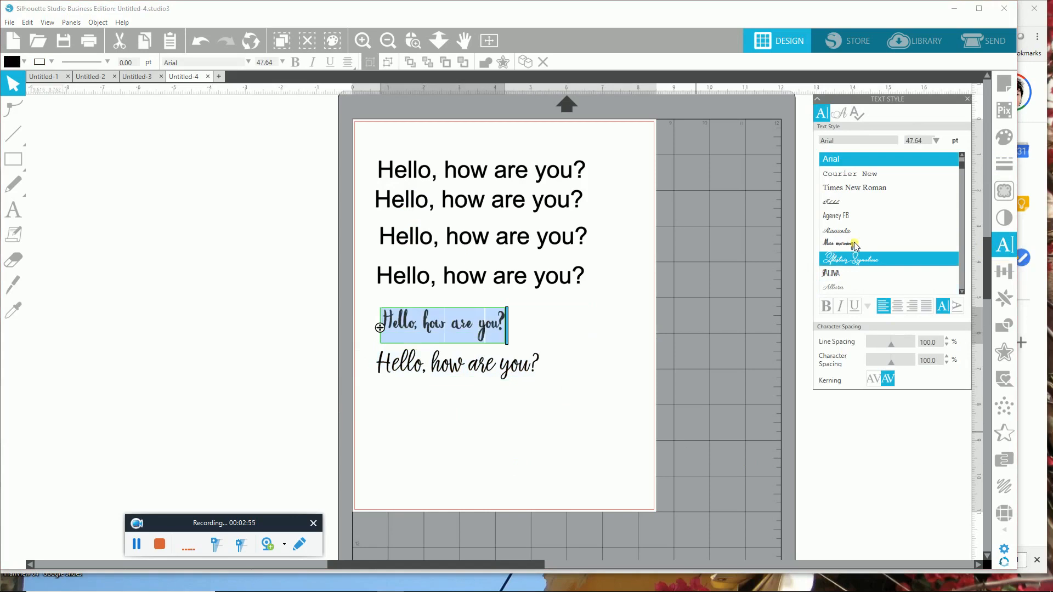
click(855, 244)
- Change the font of the entire fourth "Hello, how are you?" line to Autumn Flower
click(566, 285)
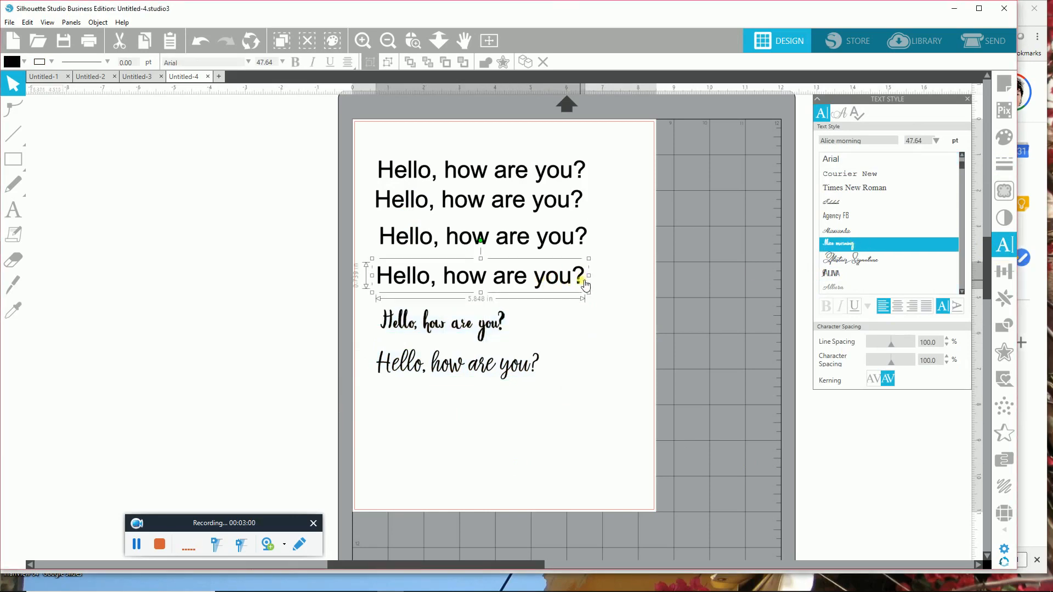
double_click(585, 284)
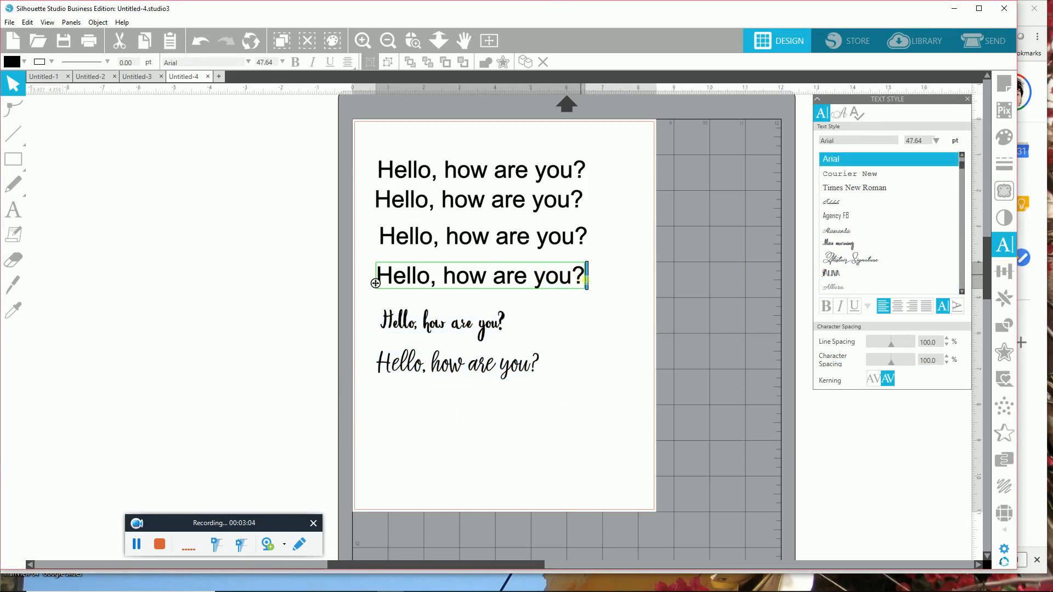
drag(479, 281, 339, 330)
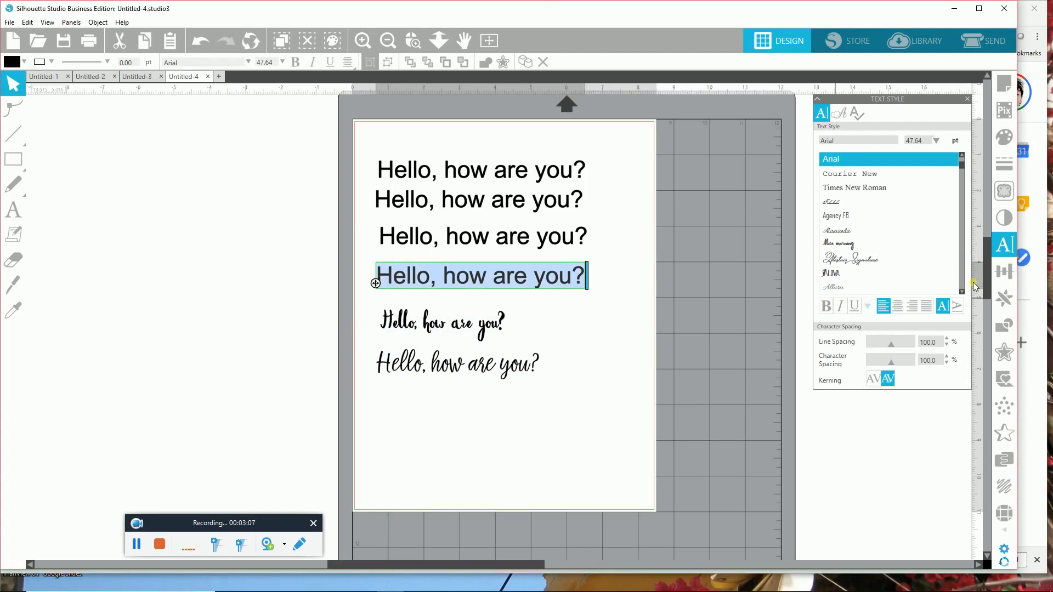
click(965, 242)
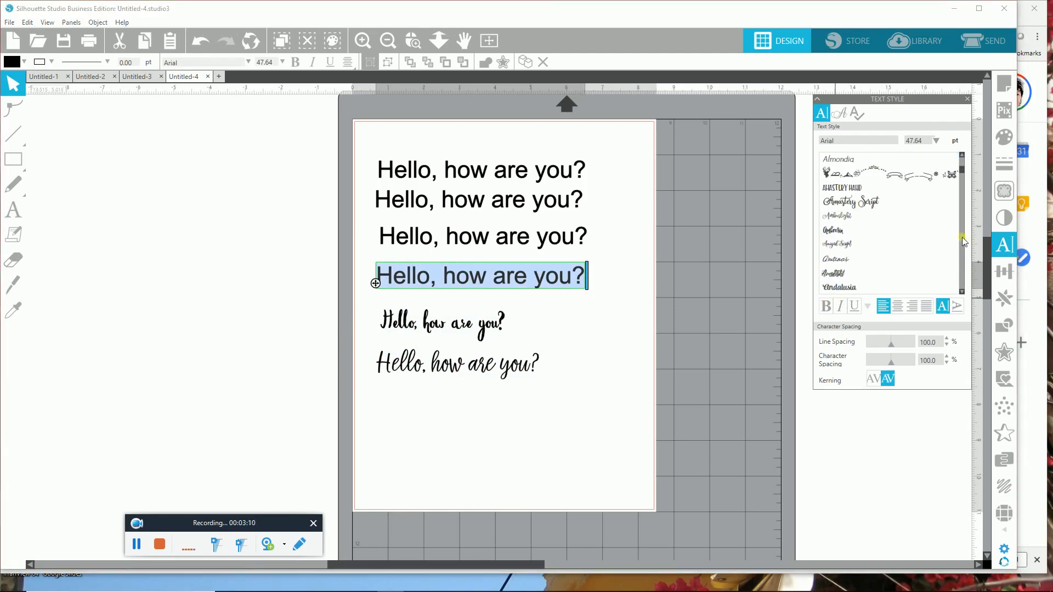
click(845, 273)
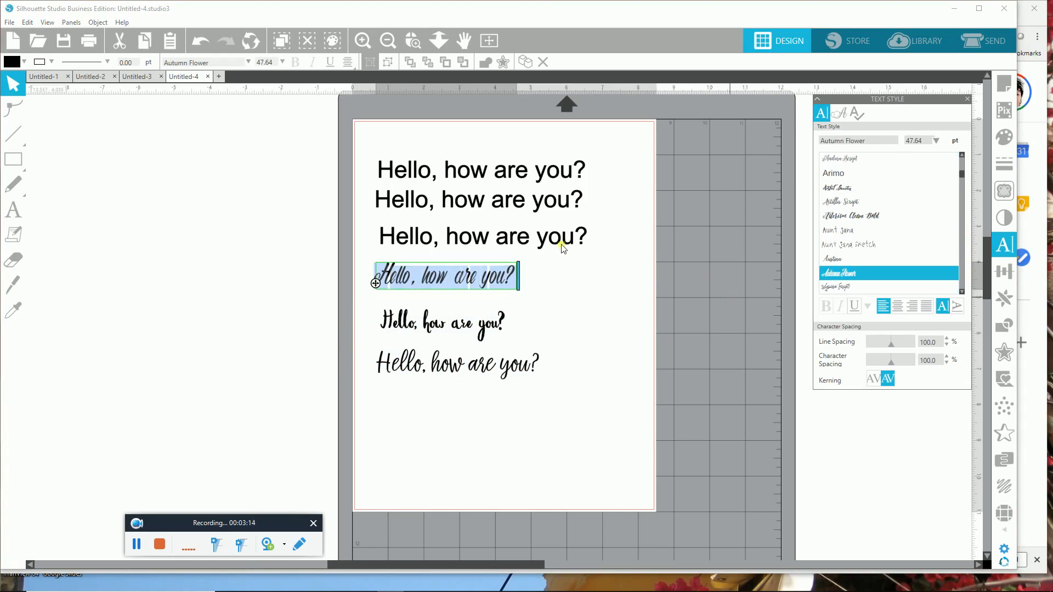
- Change the font of the entire third "Hello, how are you?" line to Aliva
click(581, 247)
double_click(581, 247)
drag(571, 245, 338, 258)
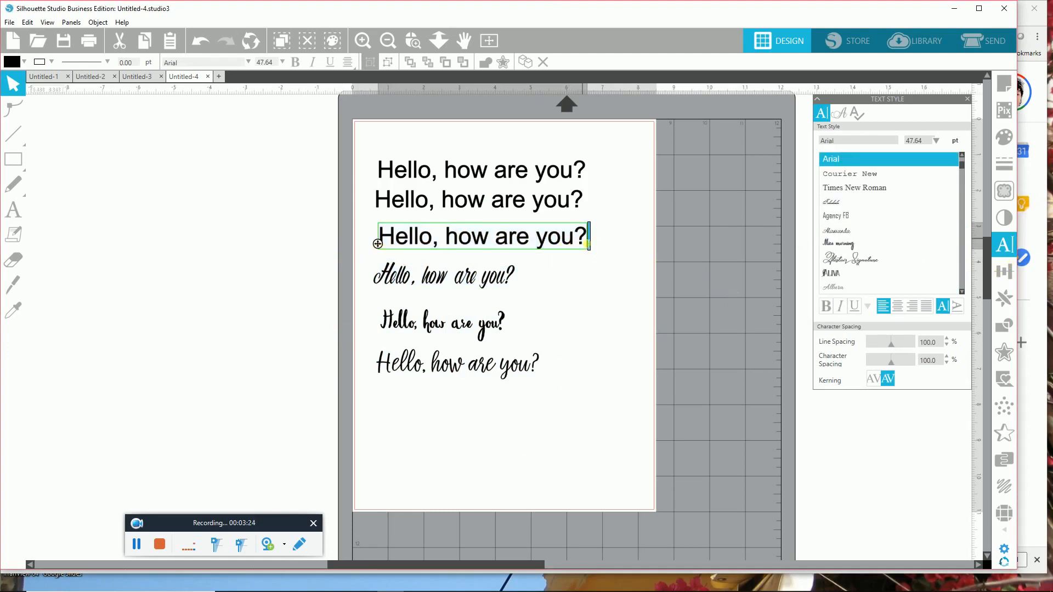
key(shift+Left)
key(shift+Left)
key(shift+Left)
key(shift+Left)
key(shift+Left)
key(shift+Left)
key(shift+Left)
key(shift+Left)
key(shift+Left)
key(shift+Left)
key(shift+Left)
key(shift+Left)
key(shift+Left)
key(shift+Left)
key(shift+Left)
key(shift+Left)
key(shift+Left)
key(shift+Left)
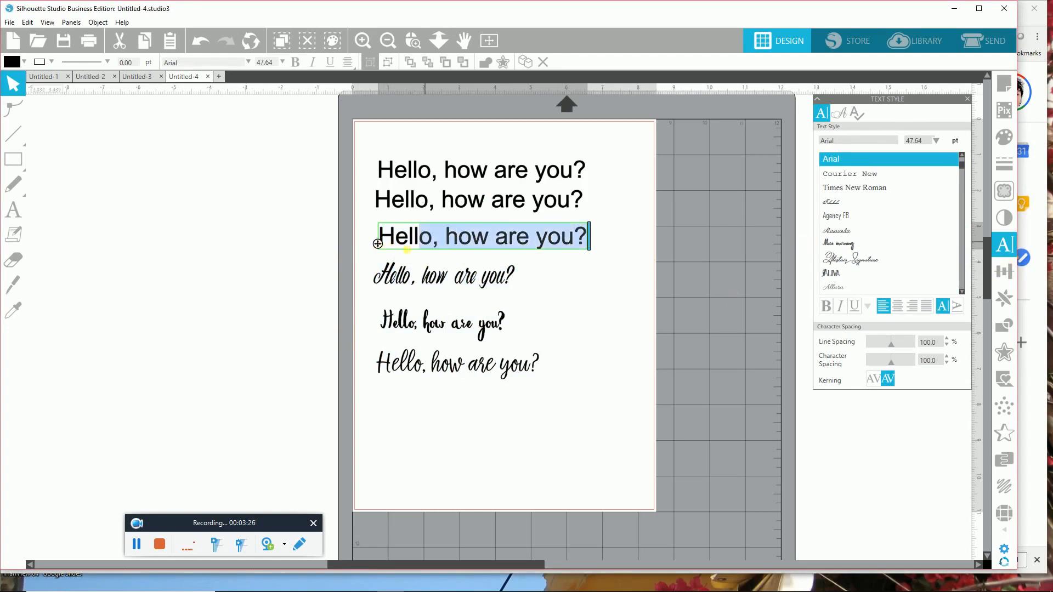
key(shift+Left)
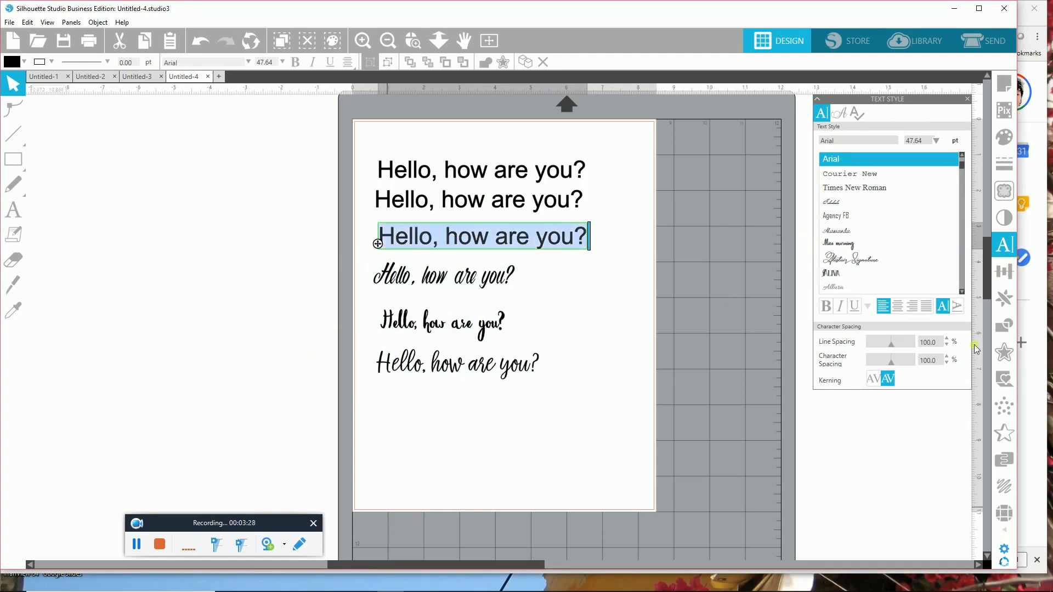
click(843, 277)
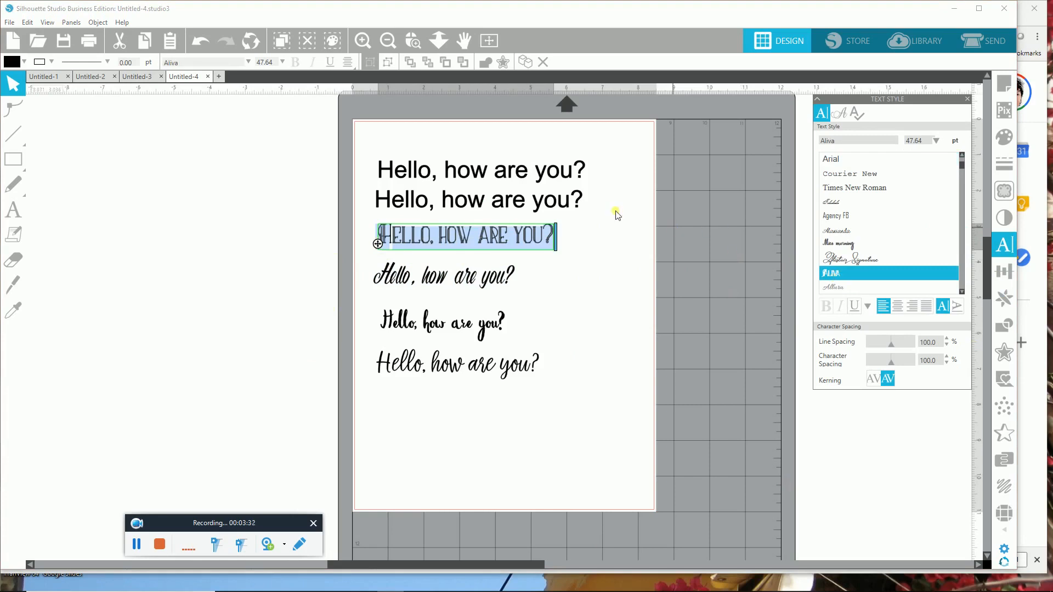
- Change the font of the entire second "Hello, how are you?" line to Autumn Flower and deselect it
click(574, 207)
double_click(585, 204)
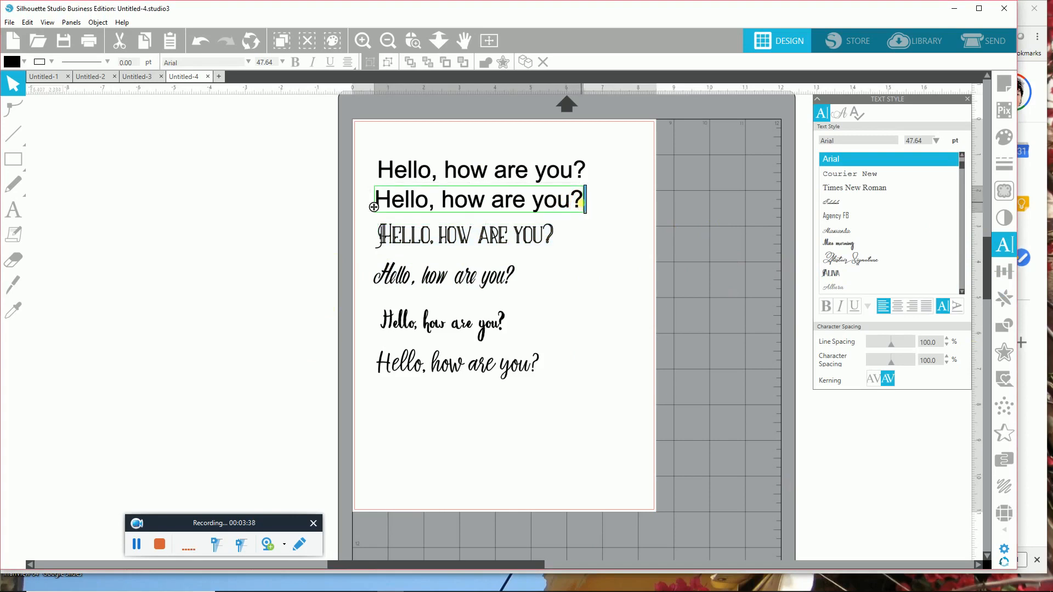
key(shift+Left)
key(shift+Left)
key(shift+Left)
key(shift+Left)
key(shift+Left)
key(shift+Left)
key(shift+Left)
key(shift+Left)
key(shift+Left)
key(shift+Left)
key(shift+Left)
key(shift+Left)
key(shift+Left)
key(shift+Left)
key(shift+Left)
key(shift+Left)
key(shift+Left)
key(shift+Left)
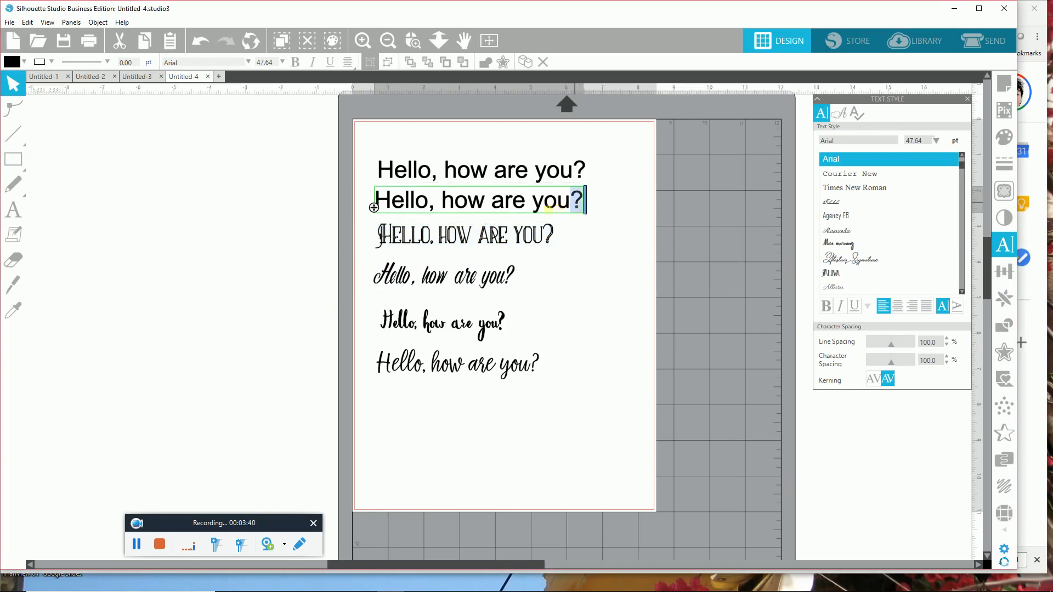
key(shift+Left)
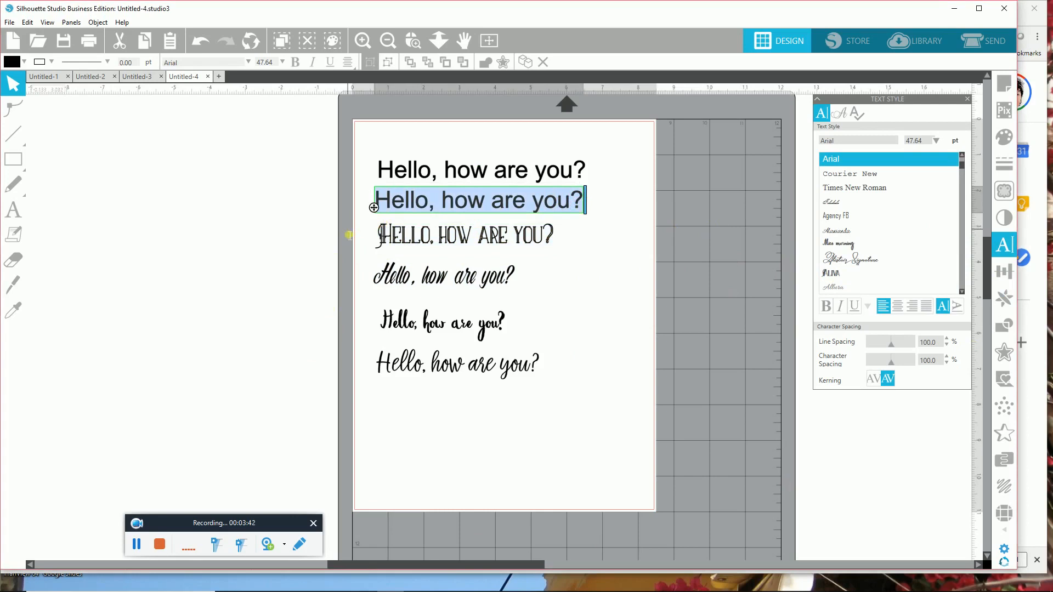
click(964, 285)
click(964, 285)
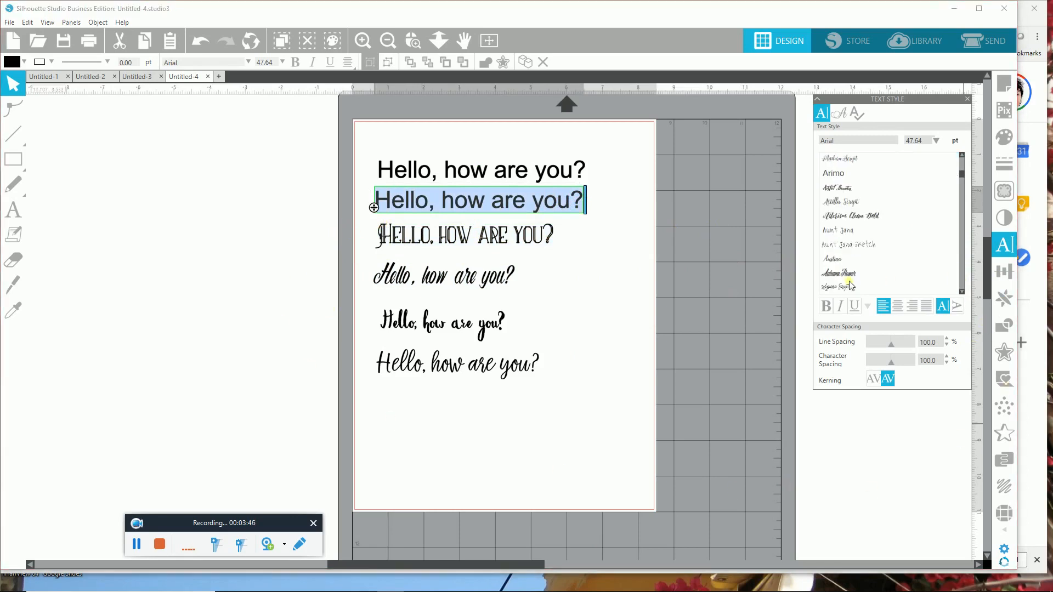
click(830, 274)
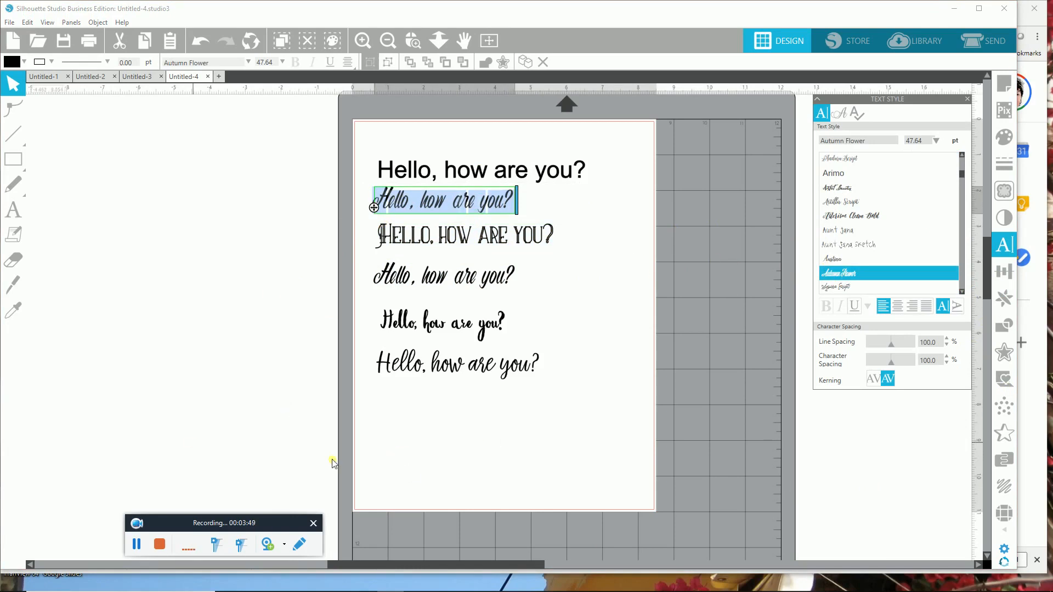
click(214, 189)
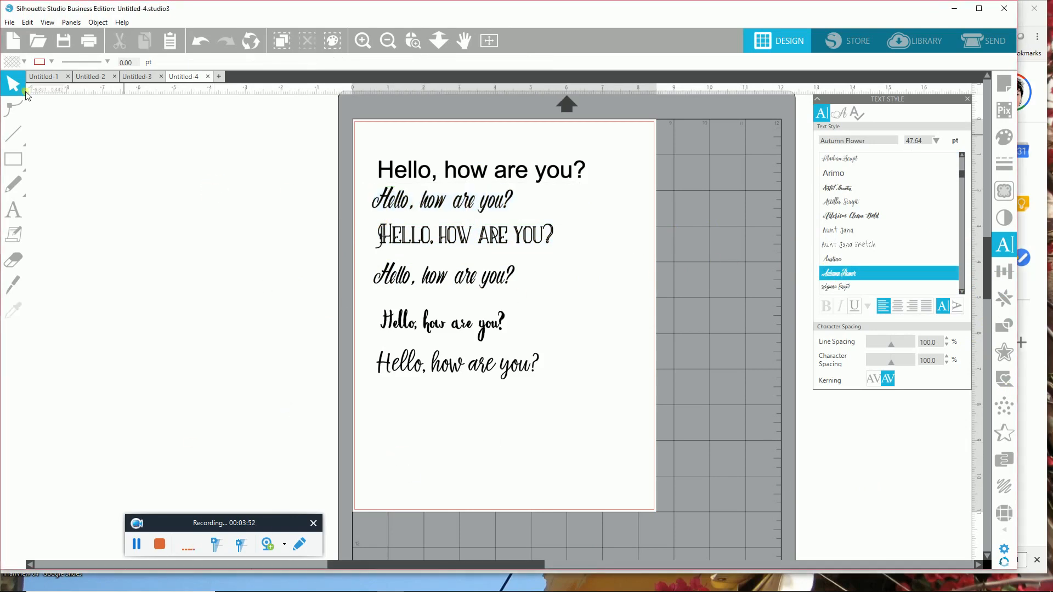
- Examine the print settings, including the printer's layout preferences and advanced paper options, without printing the page
click(11, 23)
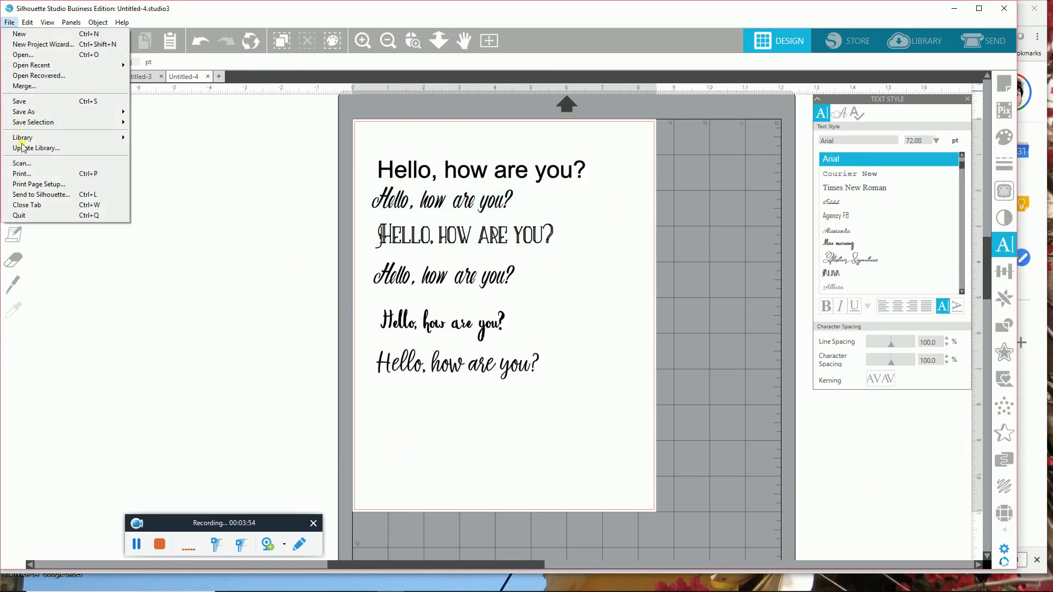
click(22, 174)
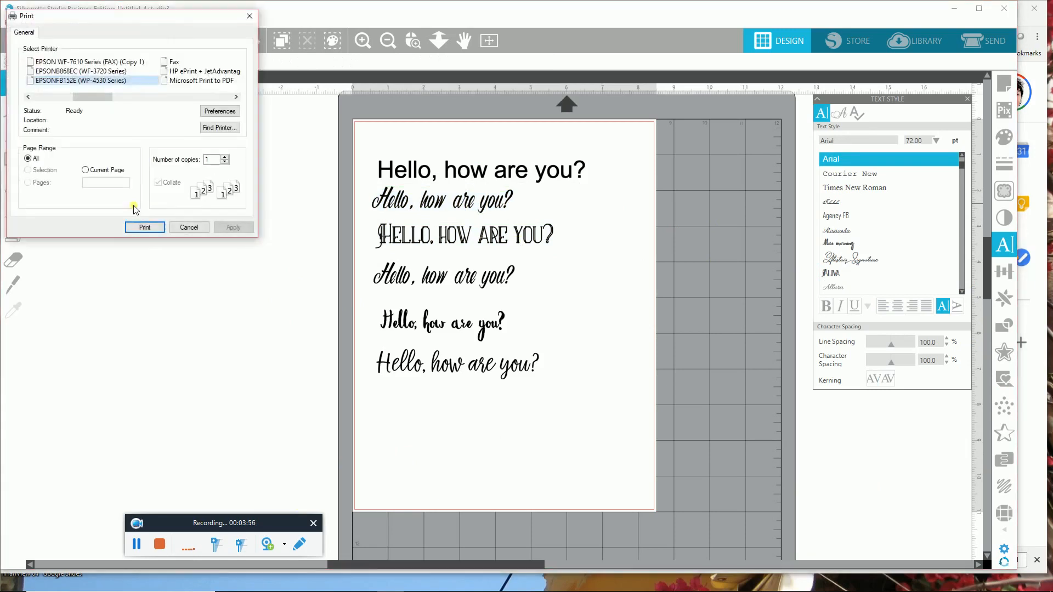
click(234, 111)
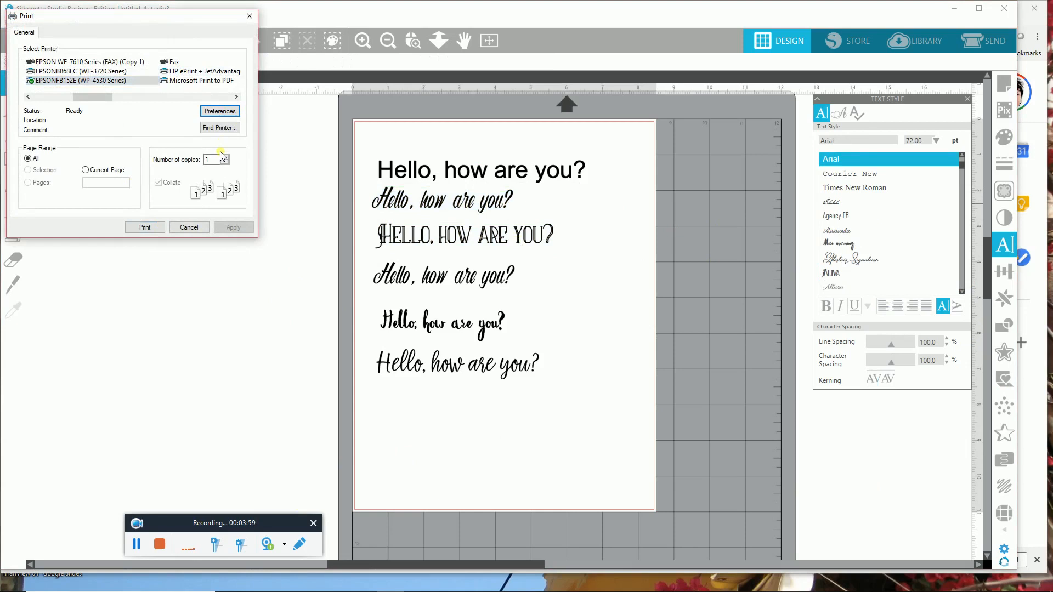
click(209, 113)
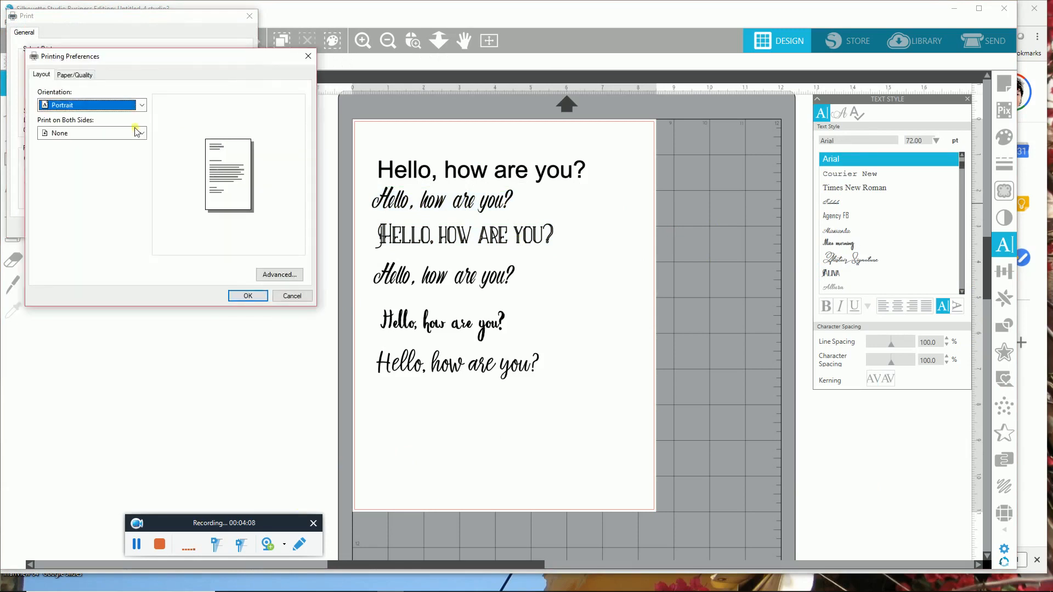
click(276, 275)
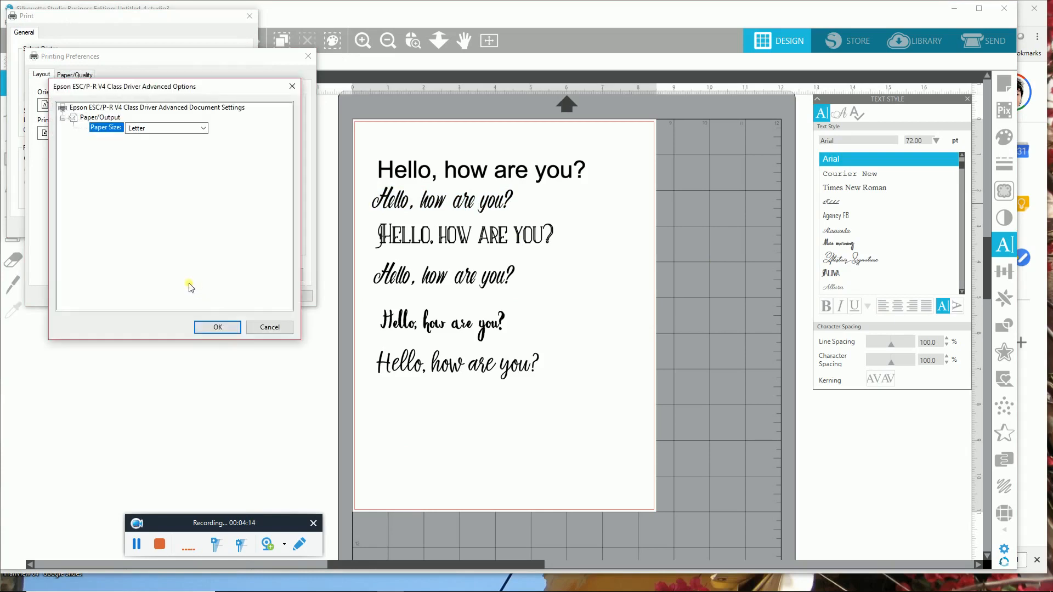
click(252, 329)
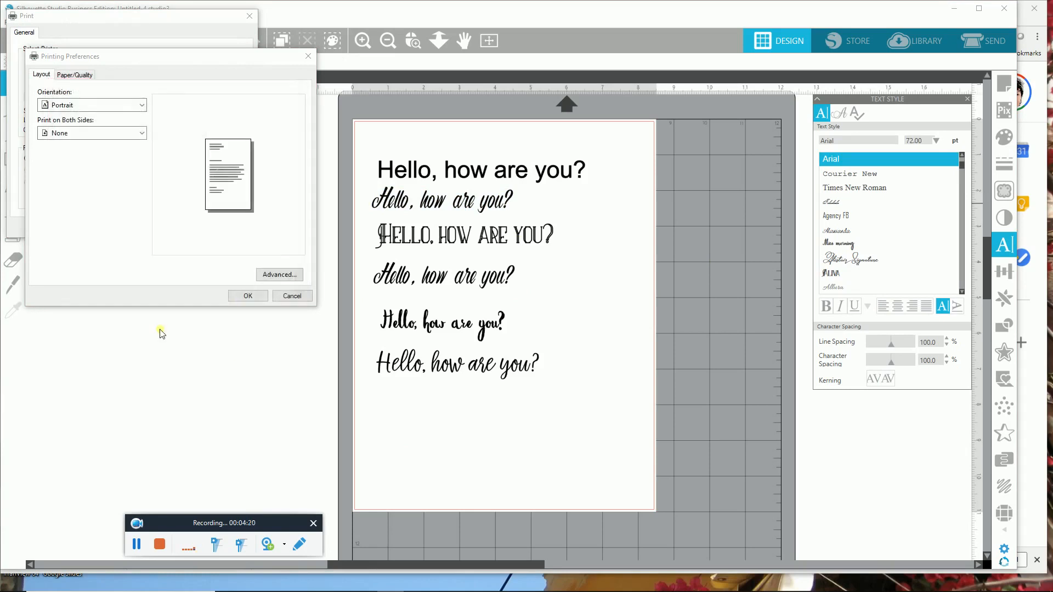
click(287, 297)
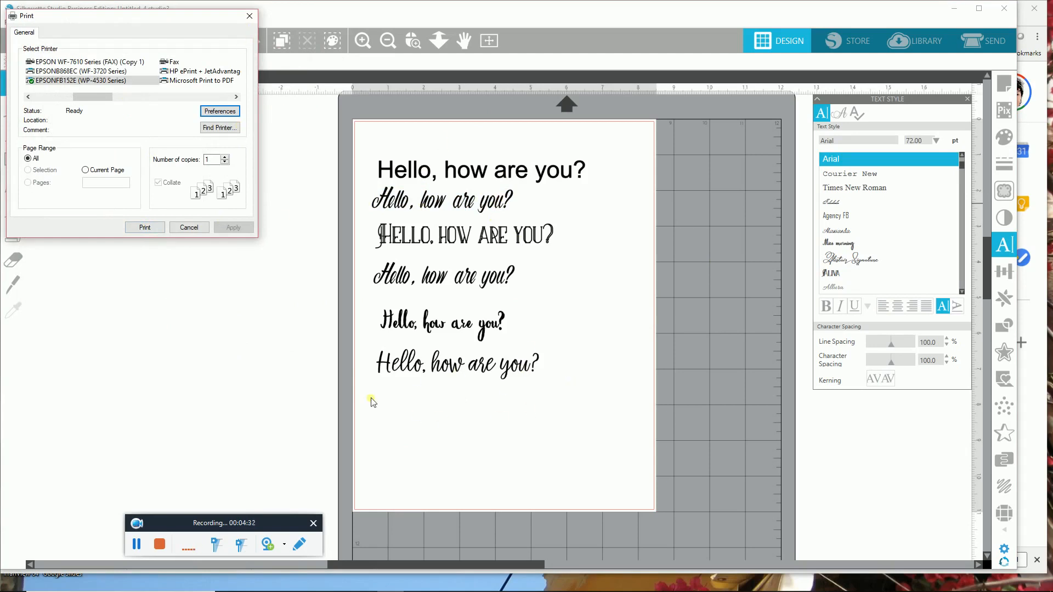
click(503, 175)
click(191, 227)
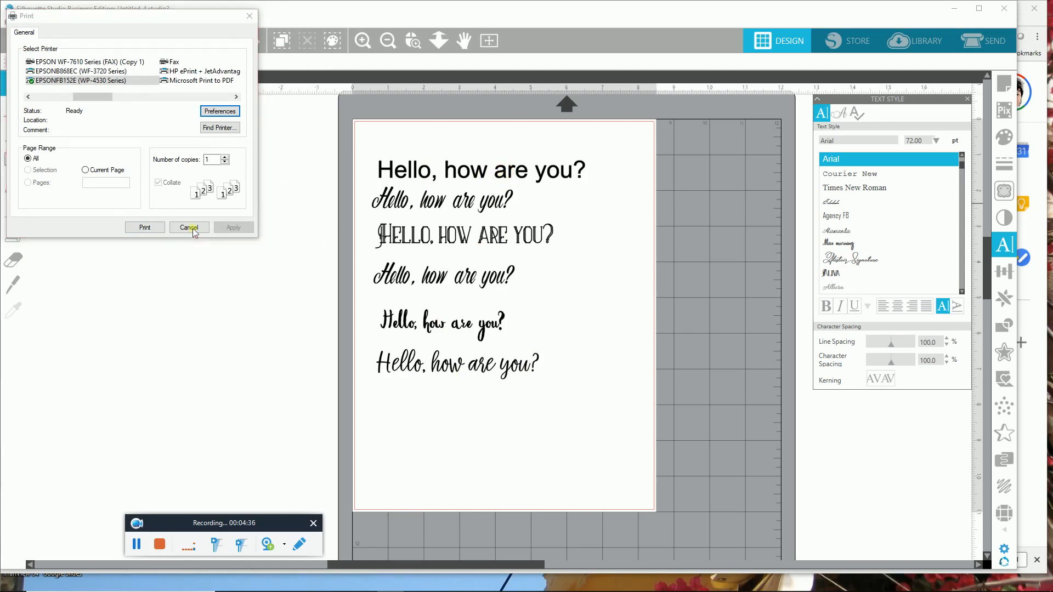
- Fill the topmost "Hello, how are you?" line with blue and deselect it
click(528, 178)
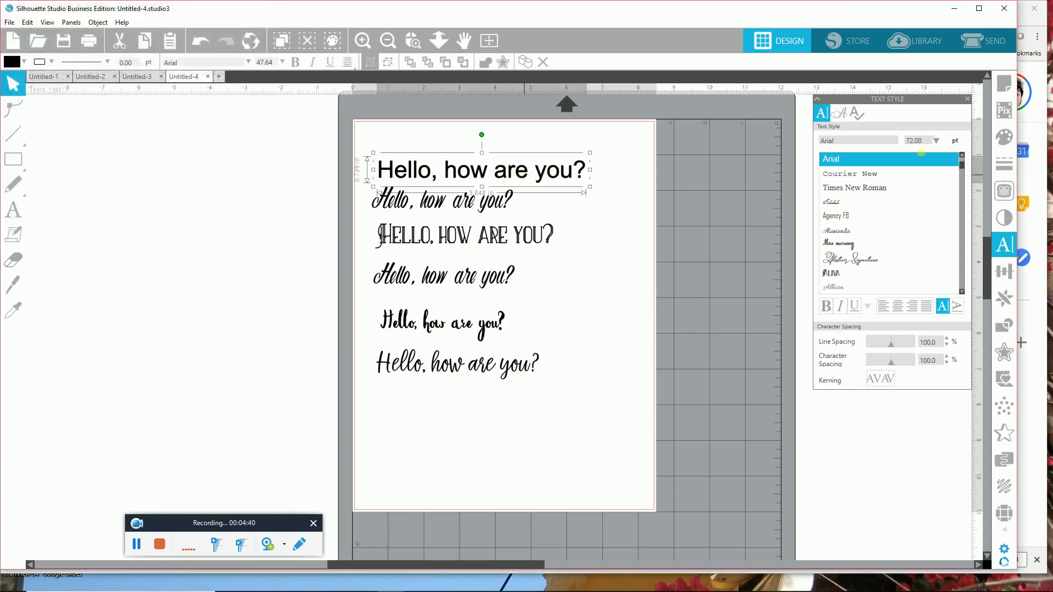
click(1005, 139)
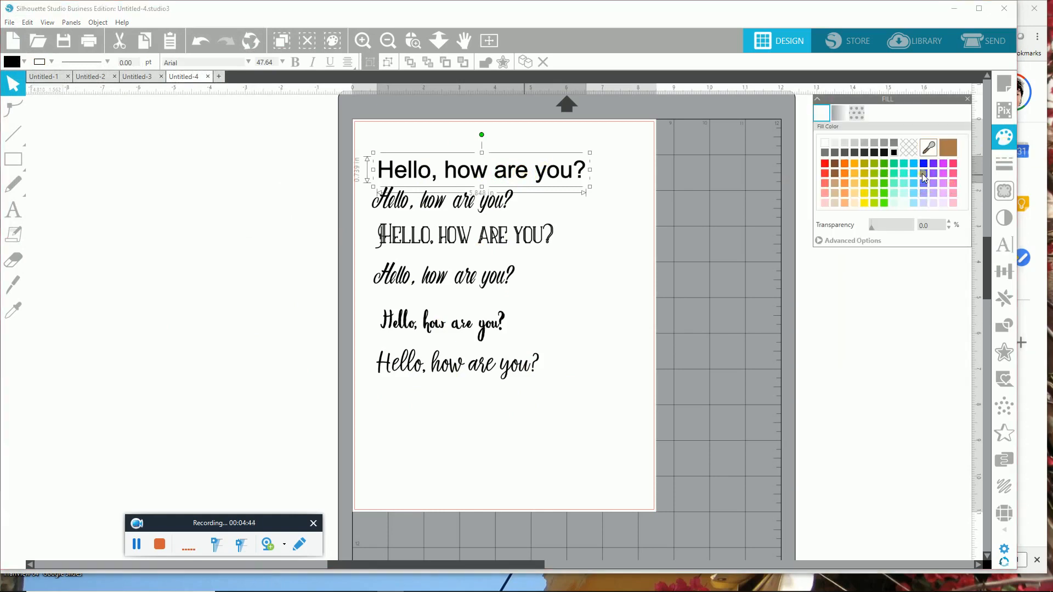
click(923, 174)
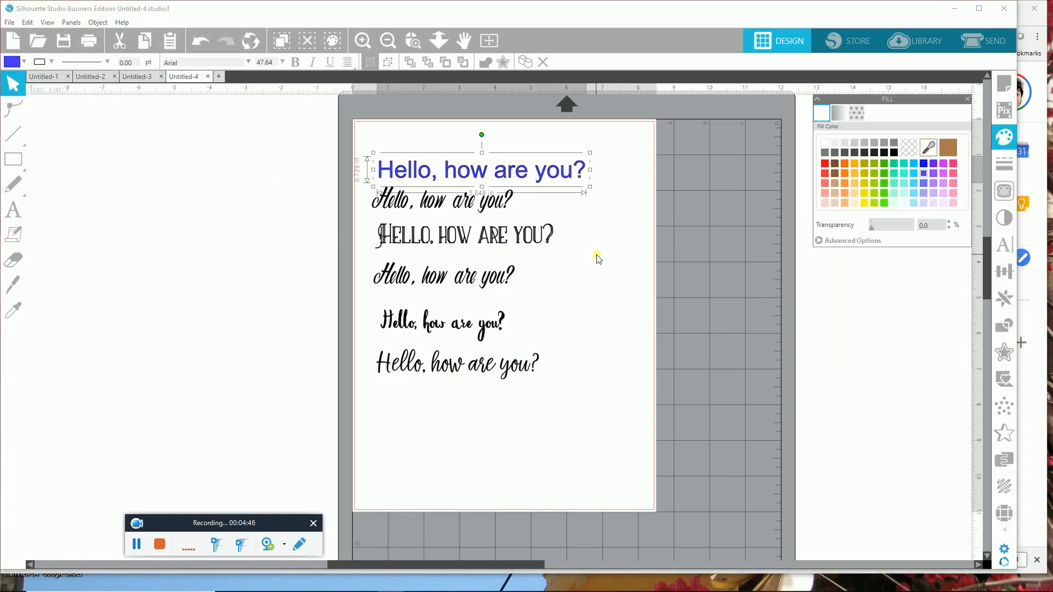
click(573, 201)
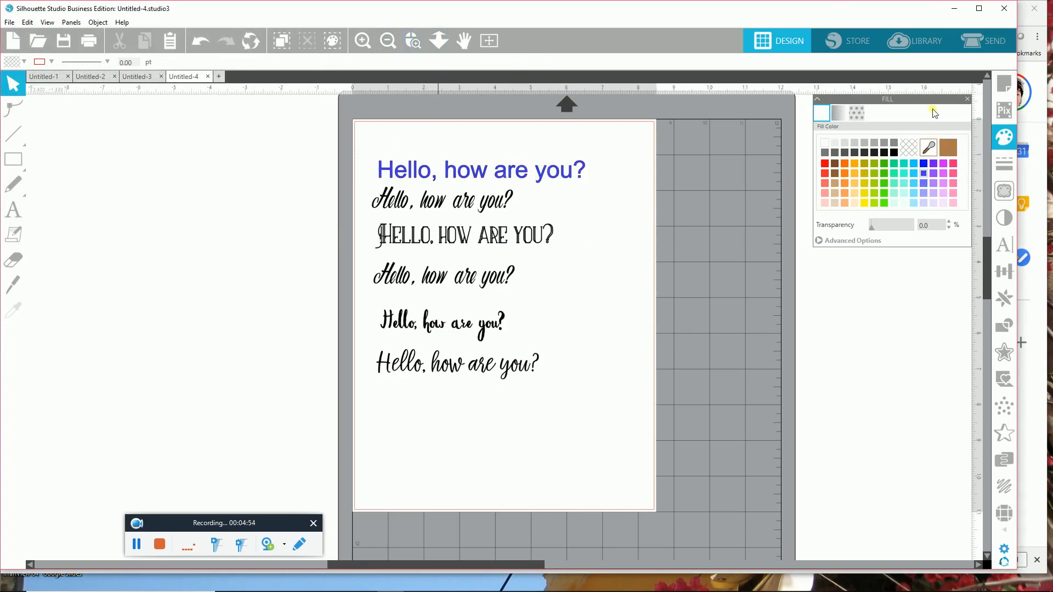
- Set the line color to blue to match the topmost "Hello, how are you?" line's fill, and inspect the letter edges up close
click(999, 164)
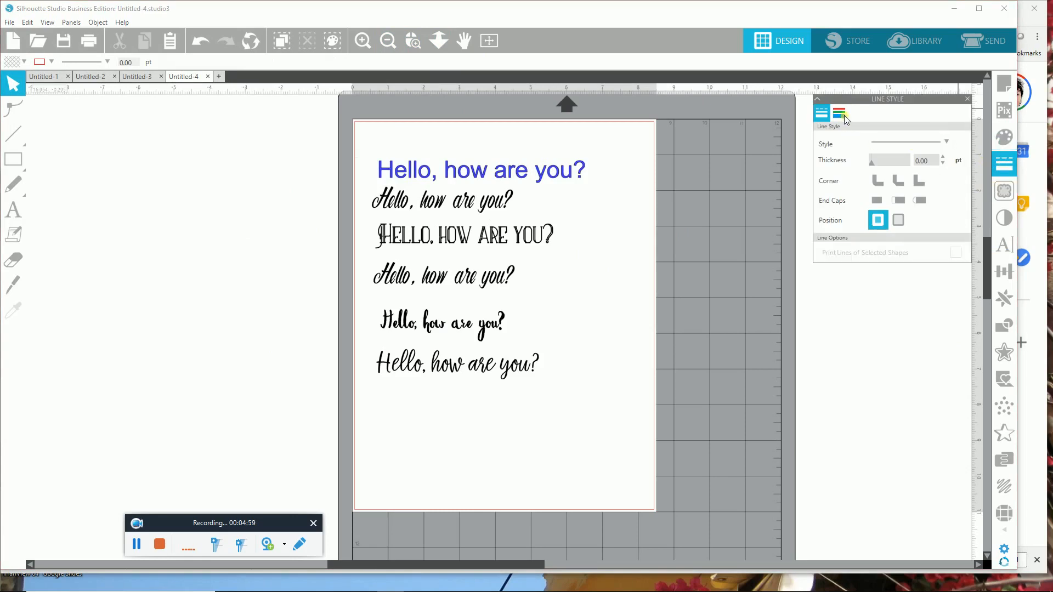
click(845, 115)
click(409, 42)
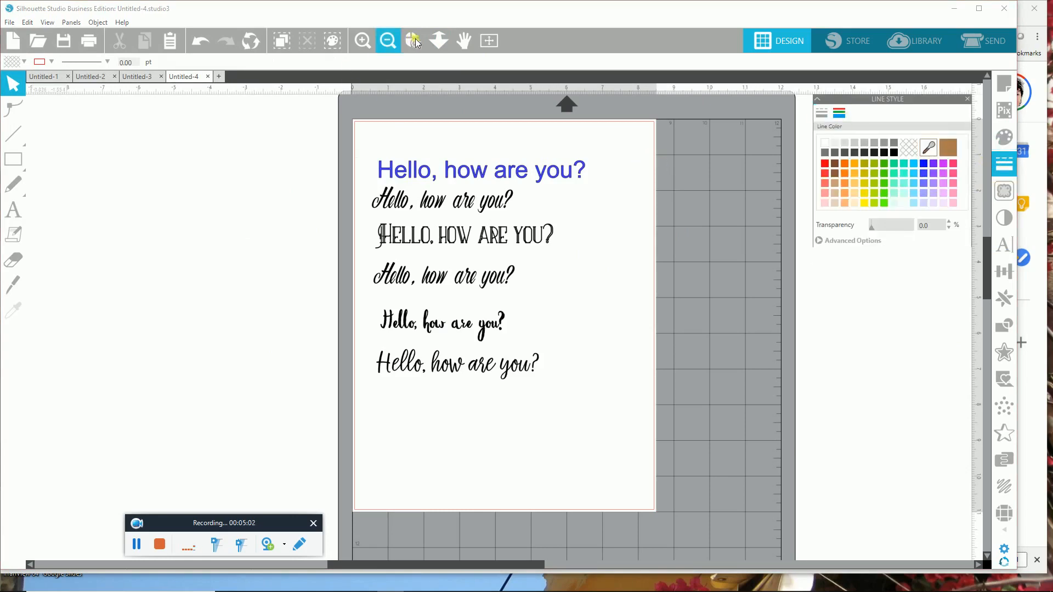
click(423, 174)
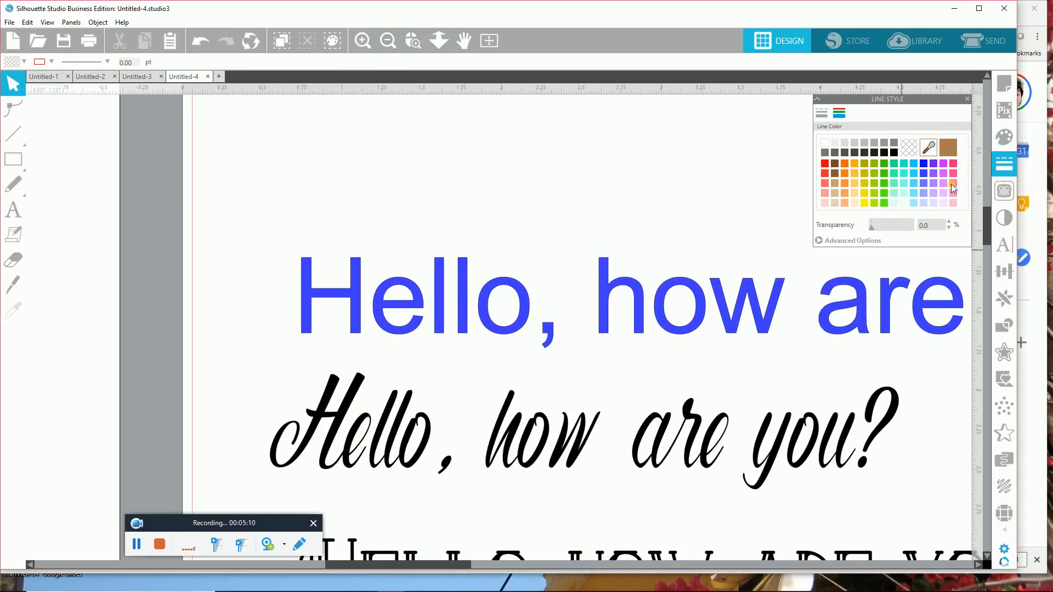
click(925, 164)
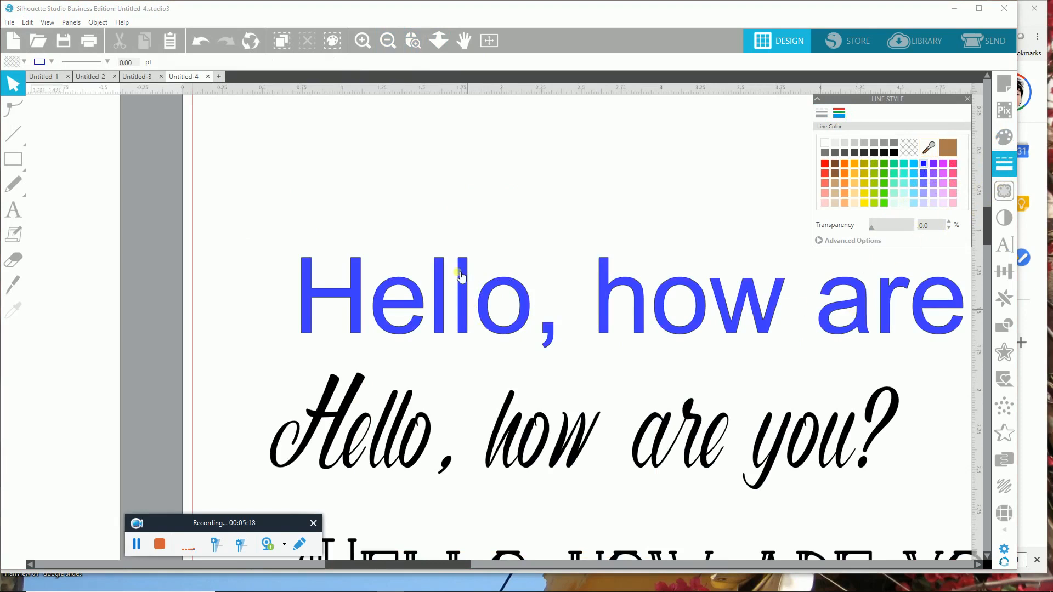
click(416, 48)
click(347, 309)
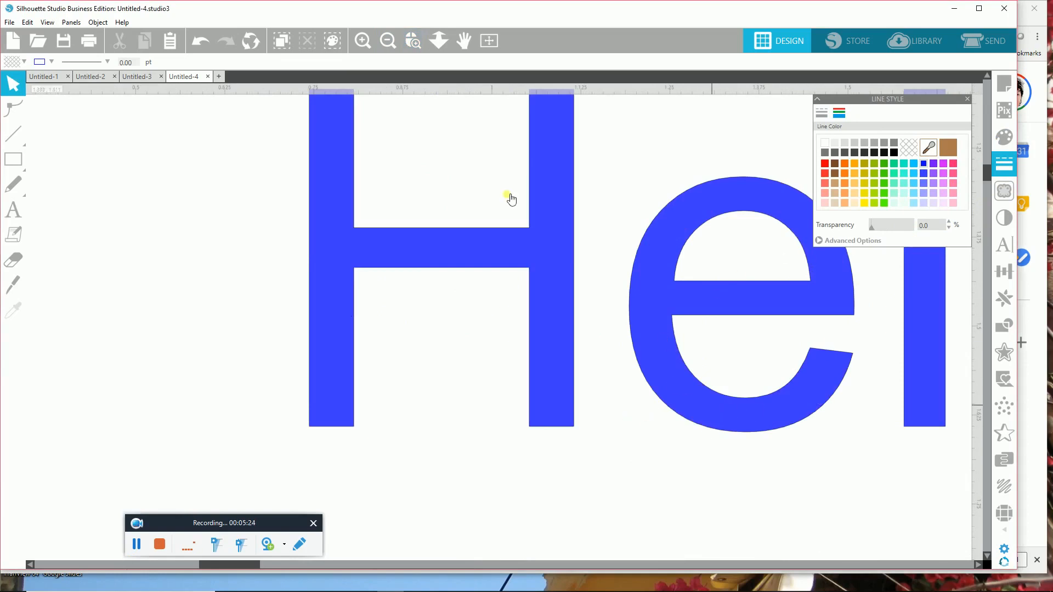
click(490, 40)
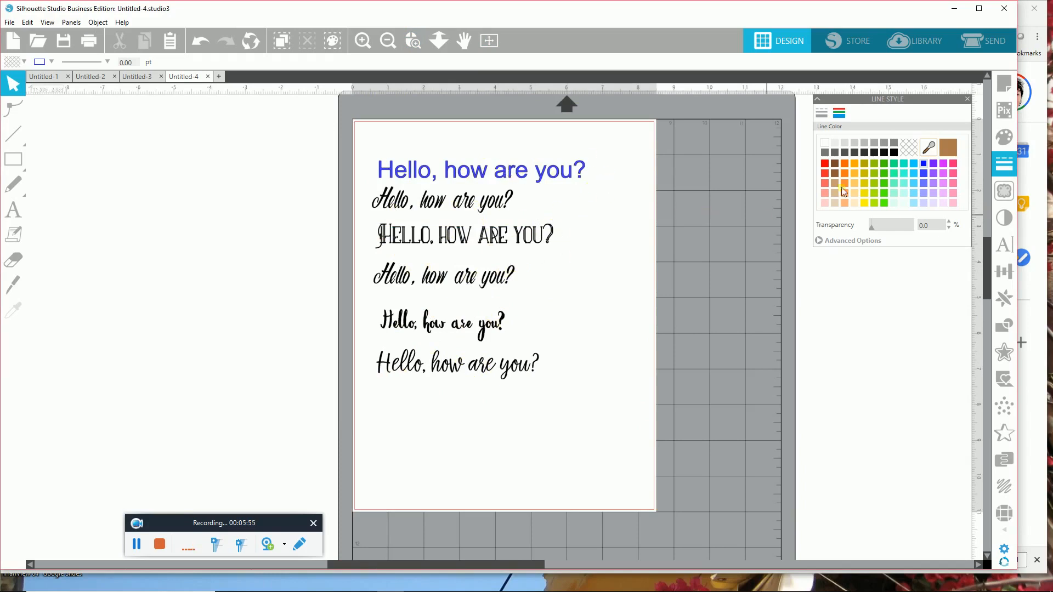
- Open the penguin design 01 from the library's Xmas Animals folder under ChristmasBundle2017
click(921, 44)
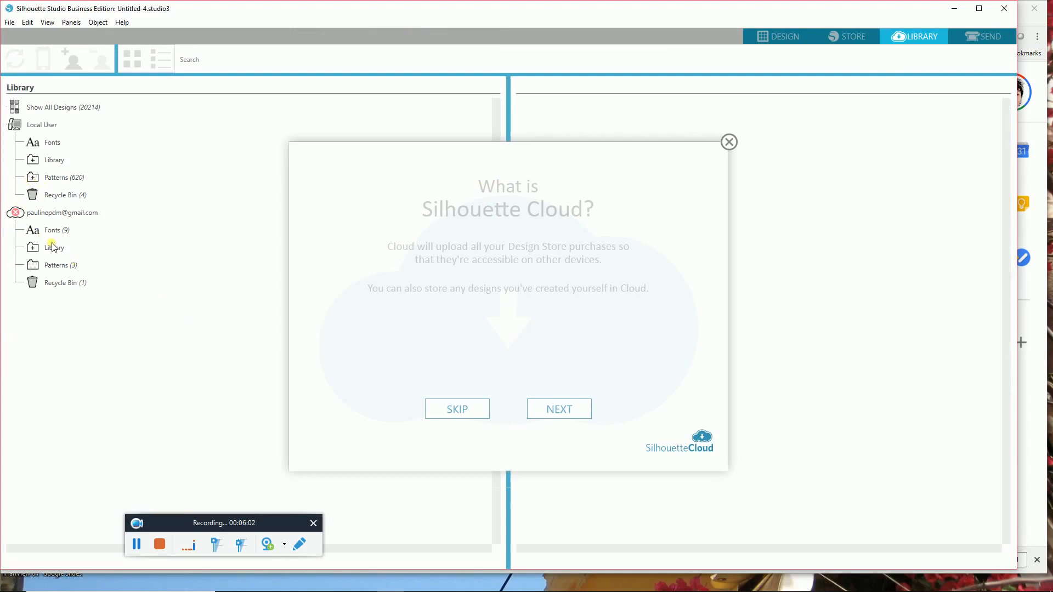
click(33, 163)
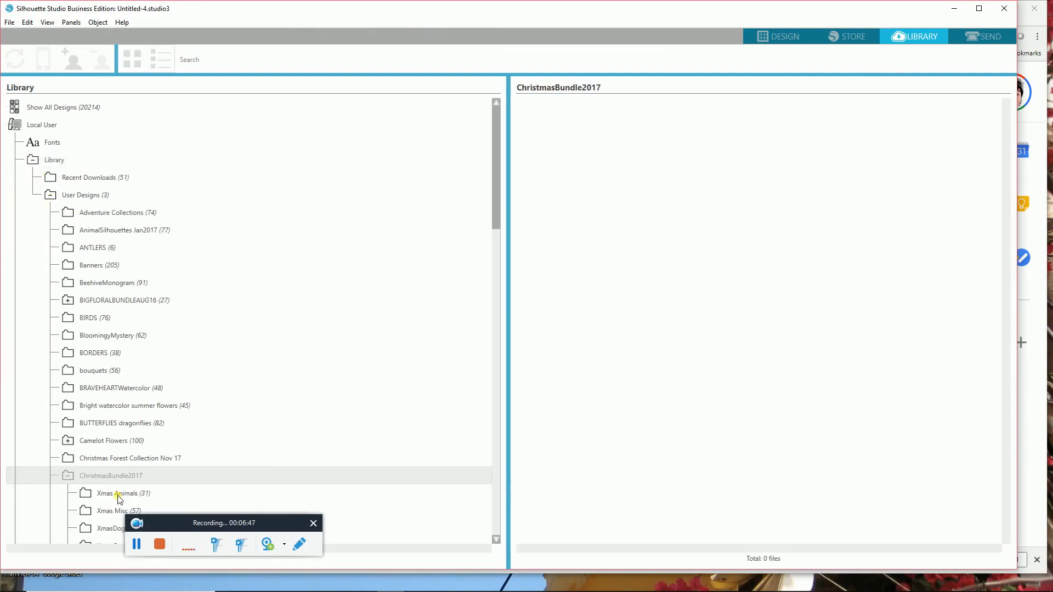
click(117, 495)
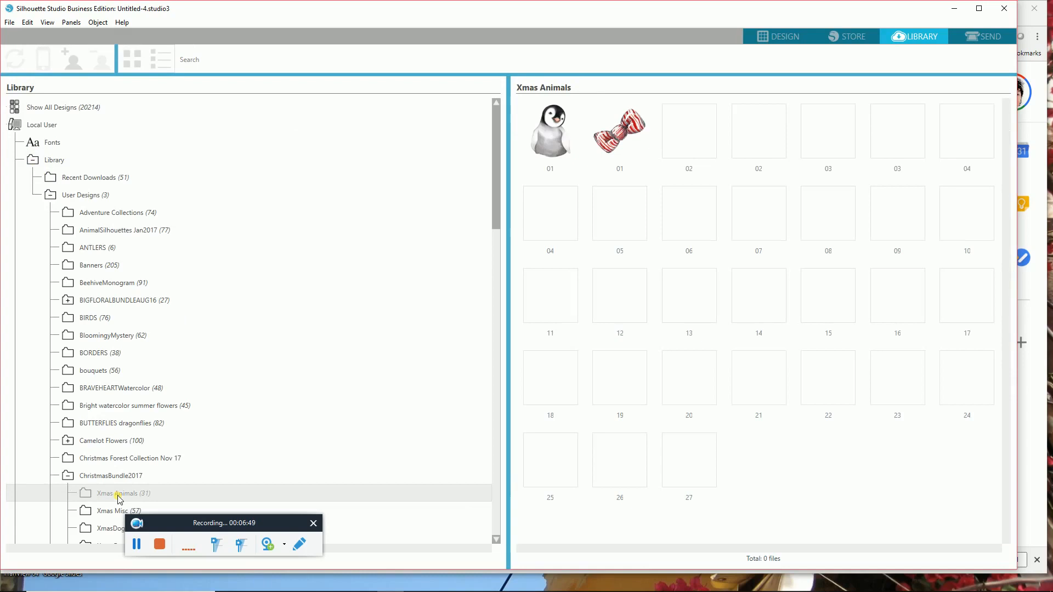
click(552, 144)
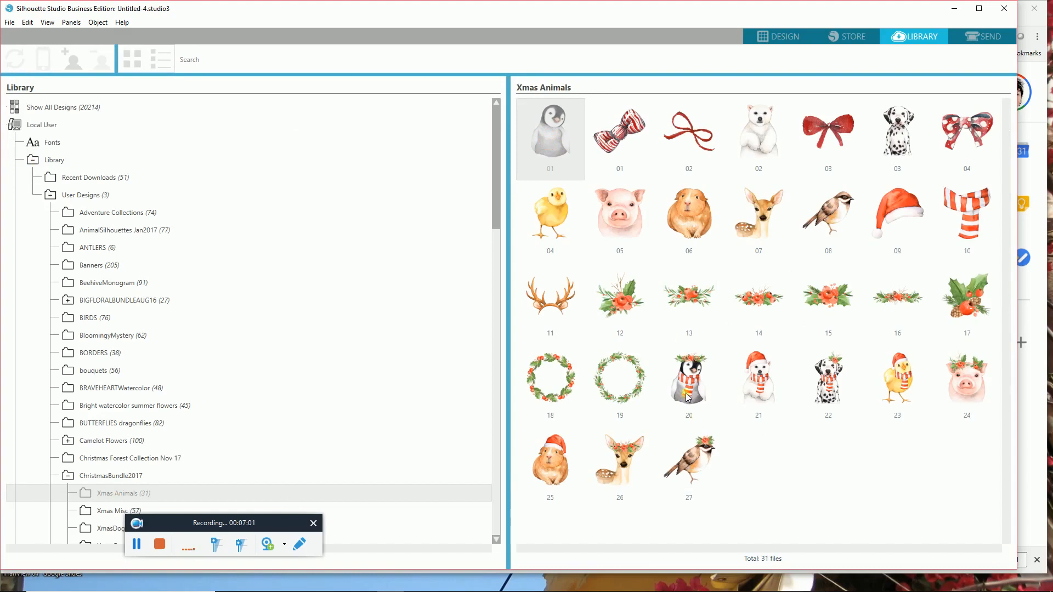
double_click(548, 129)
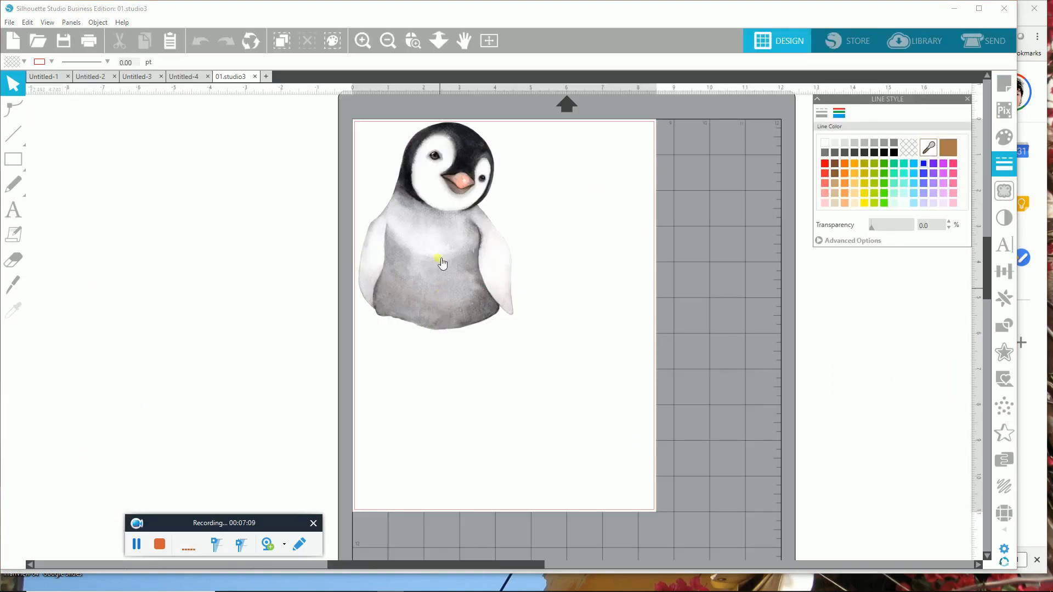
- Move the penguin down the page, shrink it proportionally to about 2.04 by 2.63 in, and copy it
drag(452, 234, 526, 298)
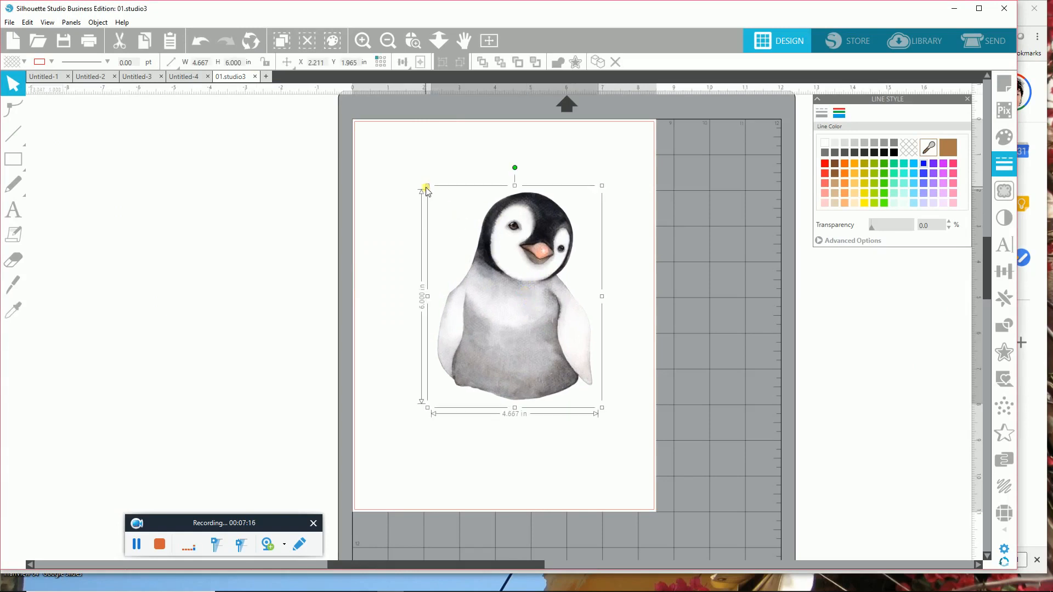
drag(506, 286, 554, 335)
click(144, 43)
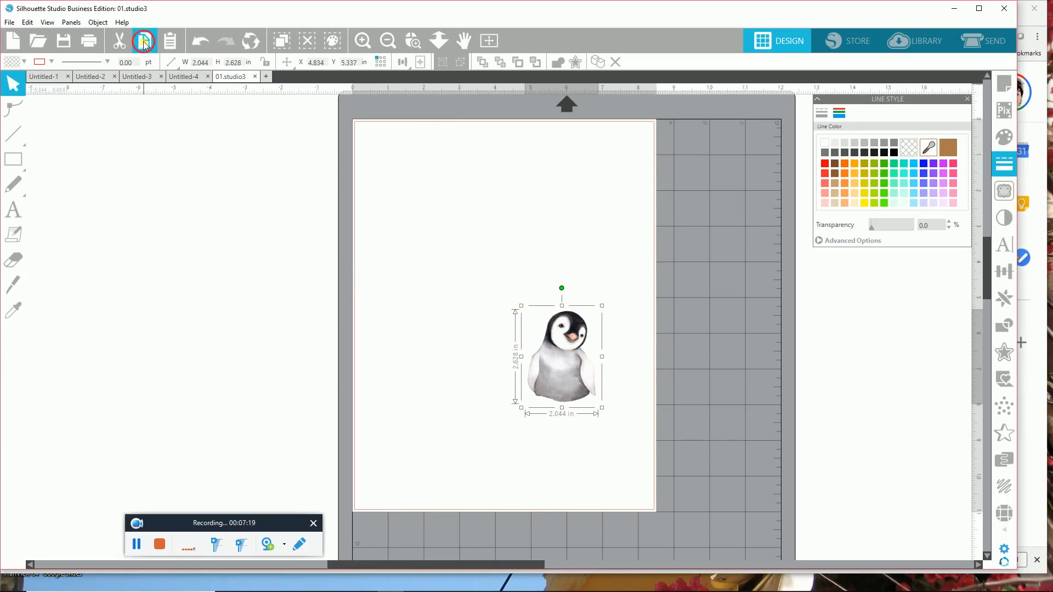
- Paste the penguin into the Untitled-4 document, place it beside the fourth and fifth text lines, and deselect it
click(186, 77)
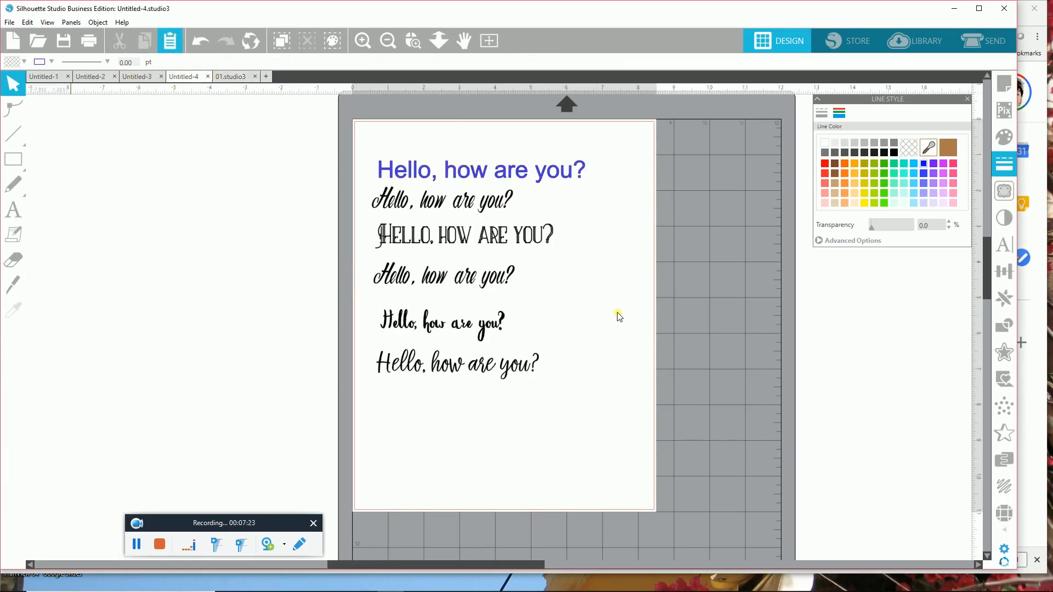
key(ctrl+v)
drag(700, 498, 593, 305)
click(598, 363)
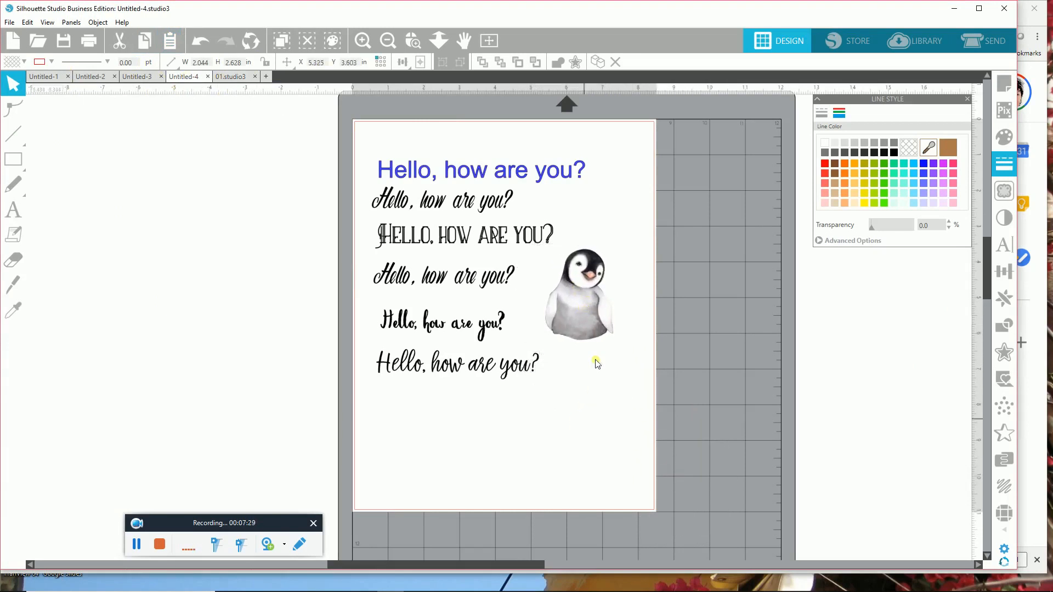